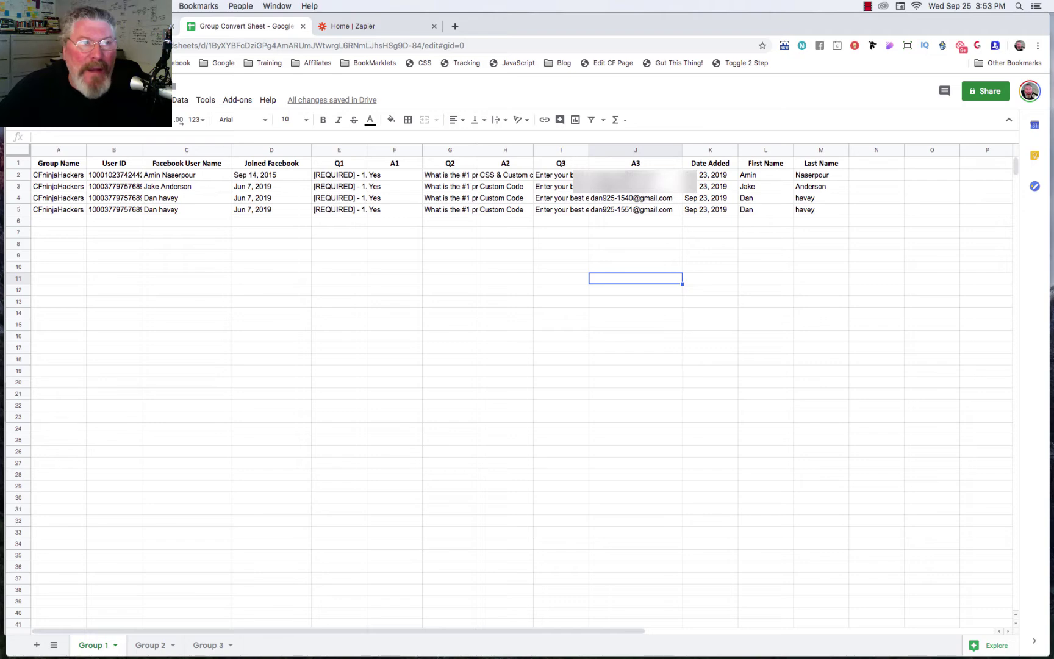
- Compare the contacts in the ClickFunnels email list FBG-CFNHackers Joined with the Group 1 rows of the Group Convert Sheet
{"action": "left_click", "coordinate": [134, 26]}
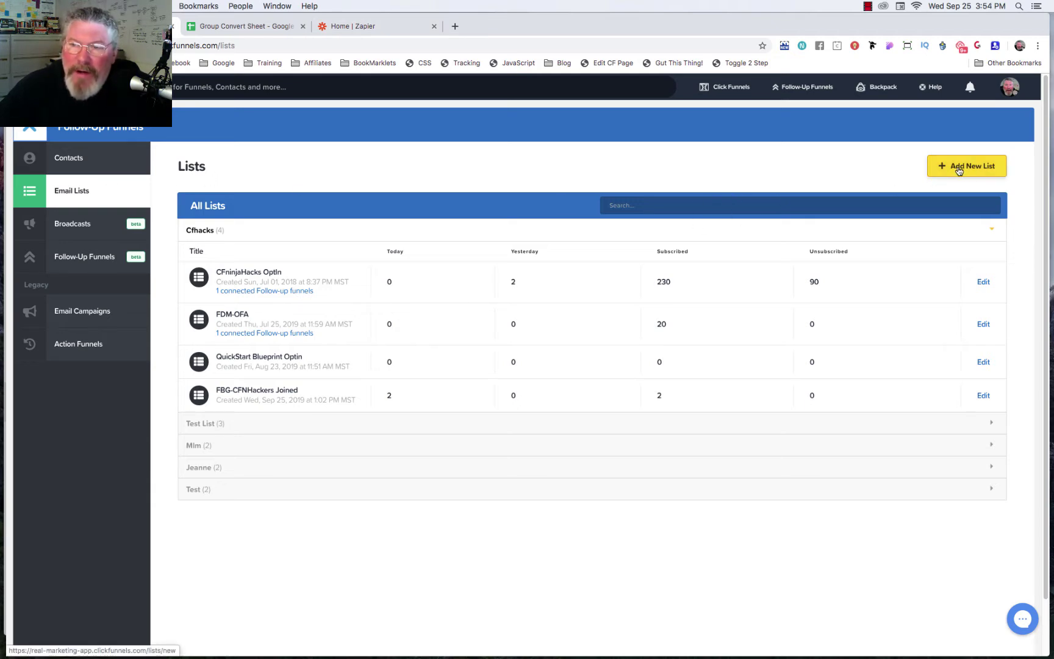
{"action": "left_click", "coordinate": [279, 392]}
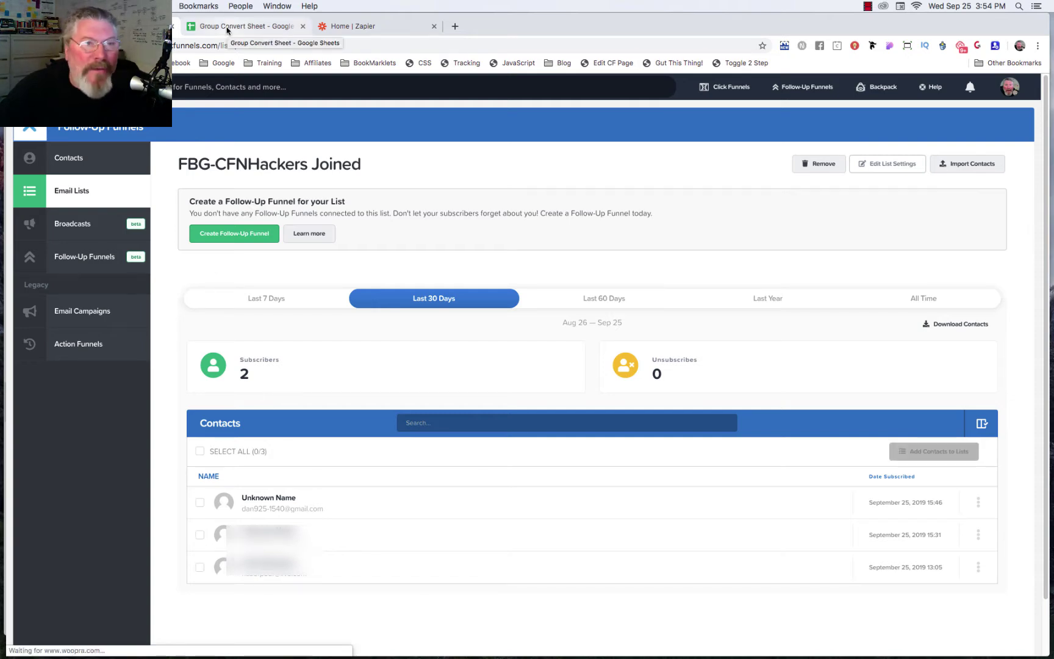
{"action": "left_click", "coordinate": [226, 29]}
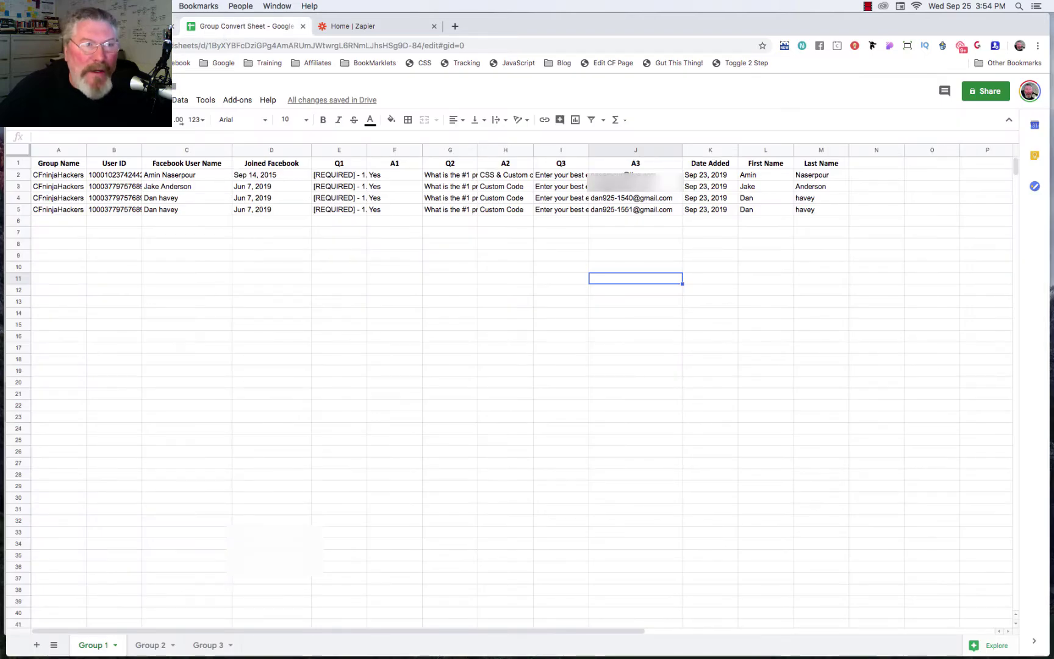
{"action": "key", "text": "ctrl+shift+Tab"}
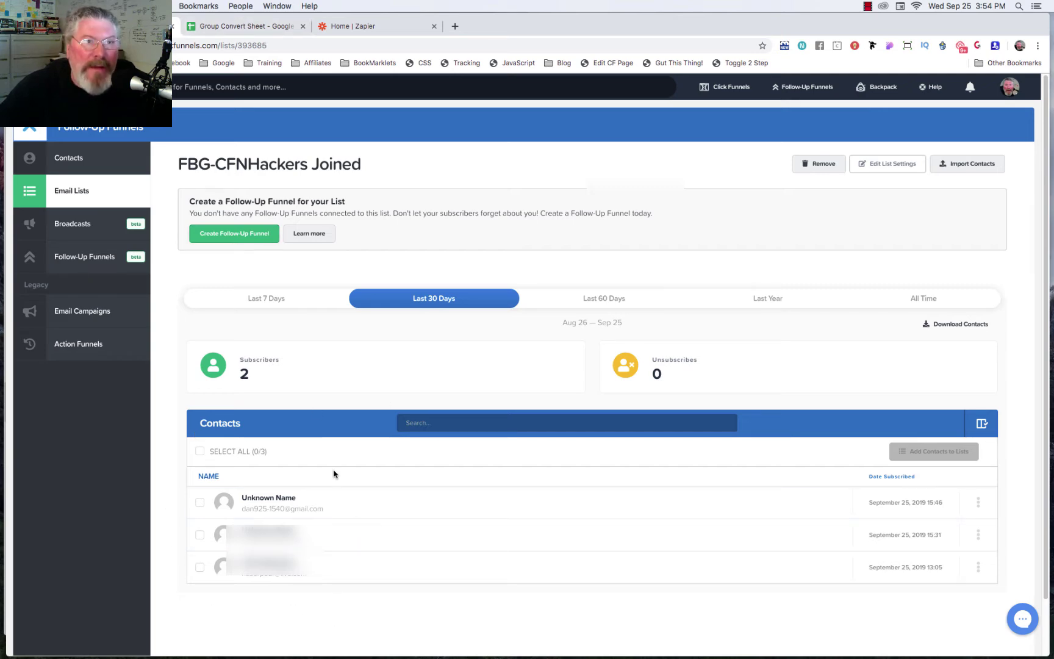
{"action": "left_click", "coordinate": [255, 28]}
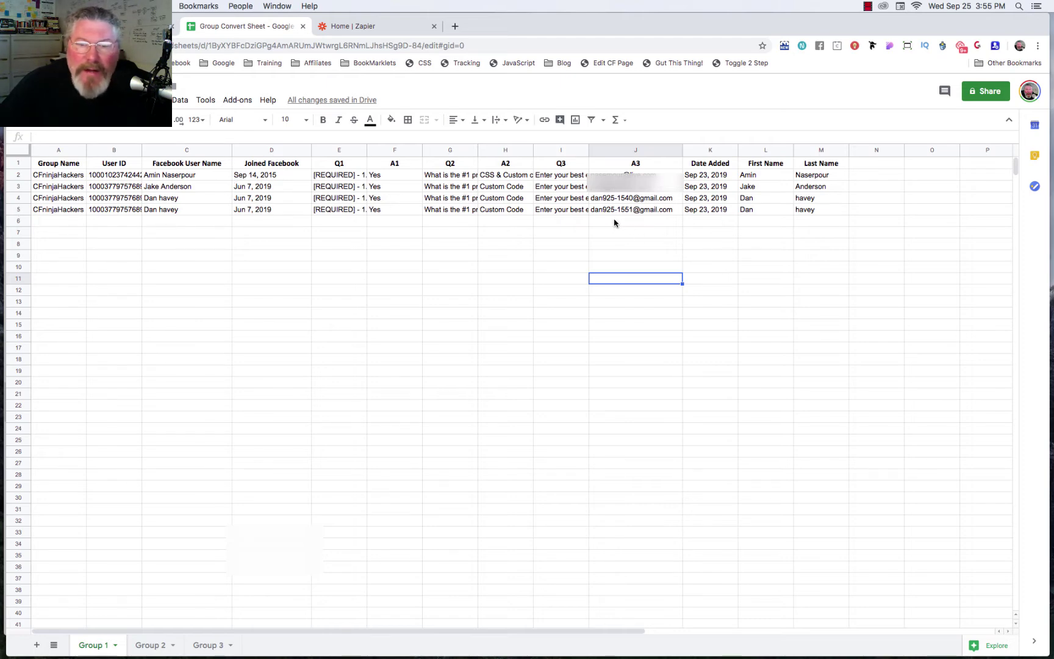
- Switch to Zapier and pair Google Sheets as the source app with ClickFunnels as the destination app
{"action": "left_click", "coordinate": [390, 28]}
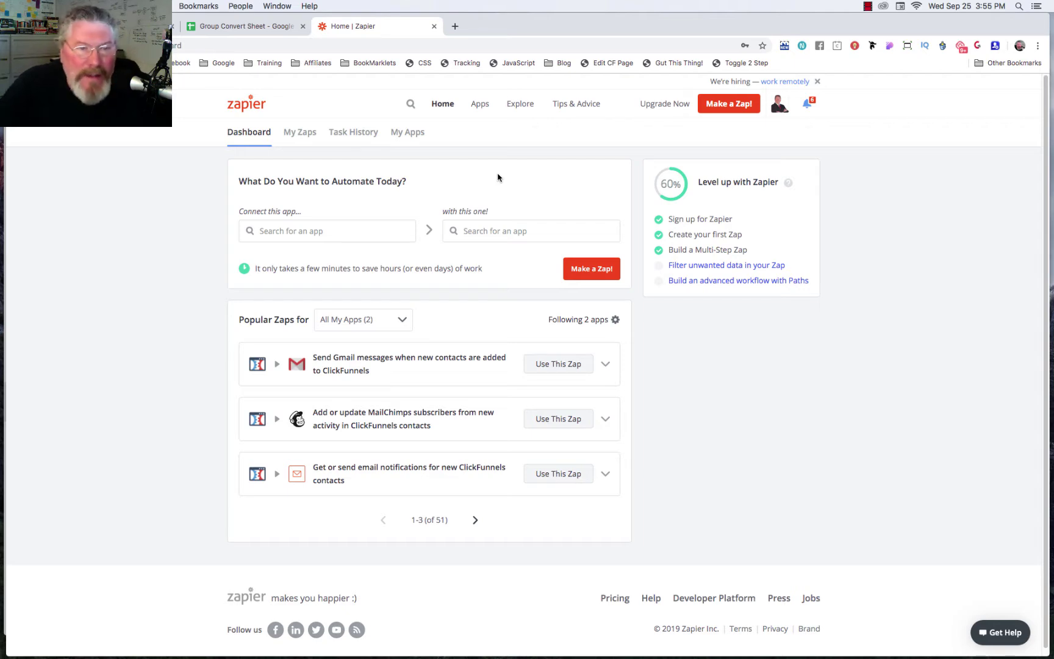
{"action": "left_click", "coordinate": [295, 231]}
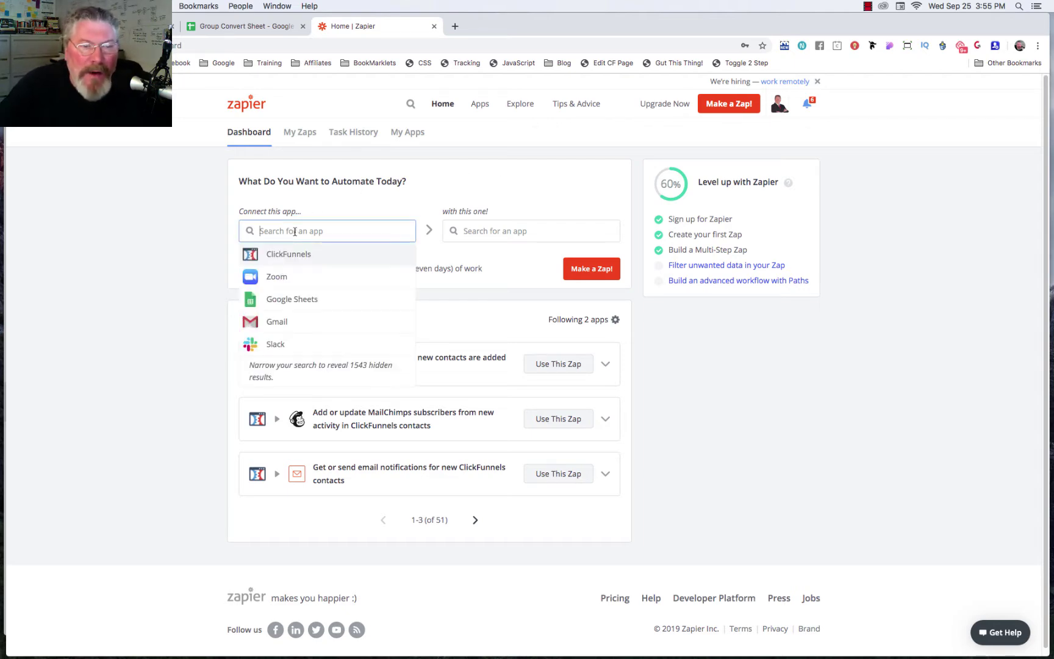
{"action": "left_click", "coordinate": [297, 305]}
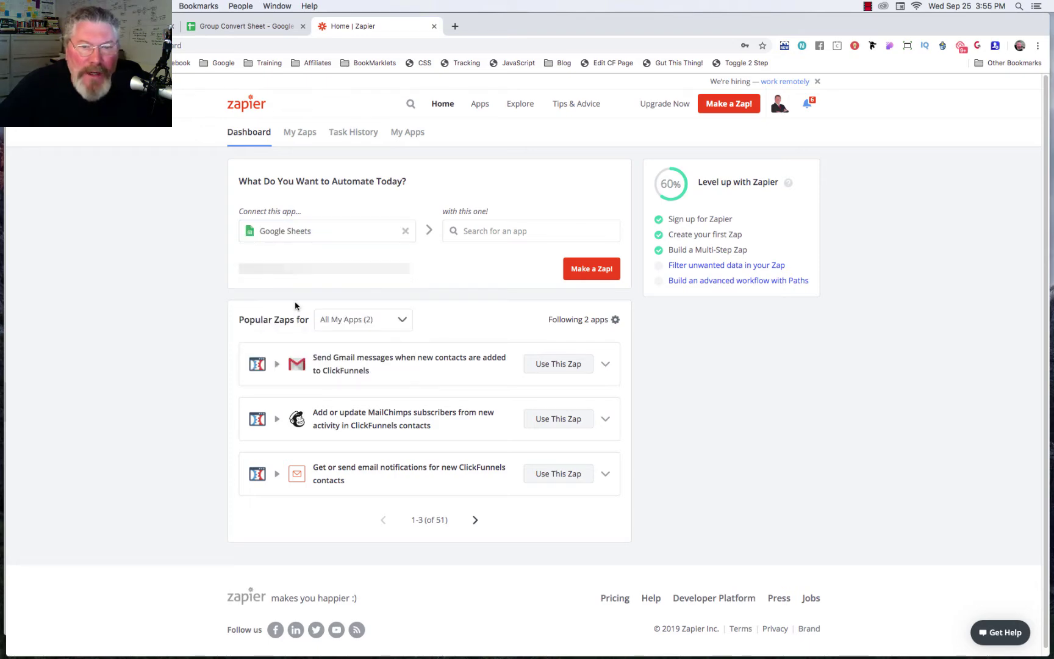
{"action": "left_click", "coordinate": [491, 231]}
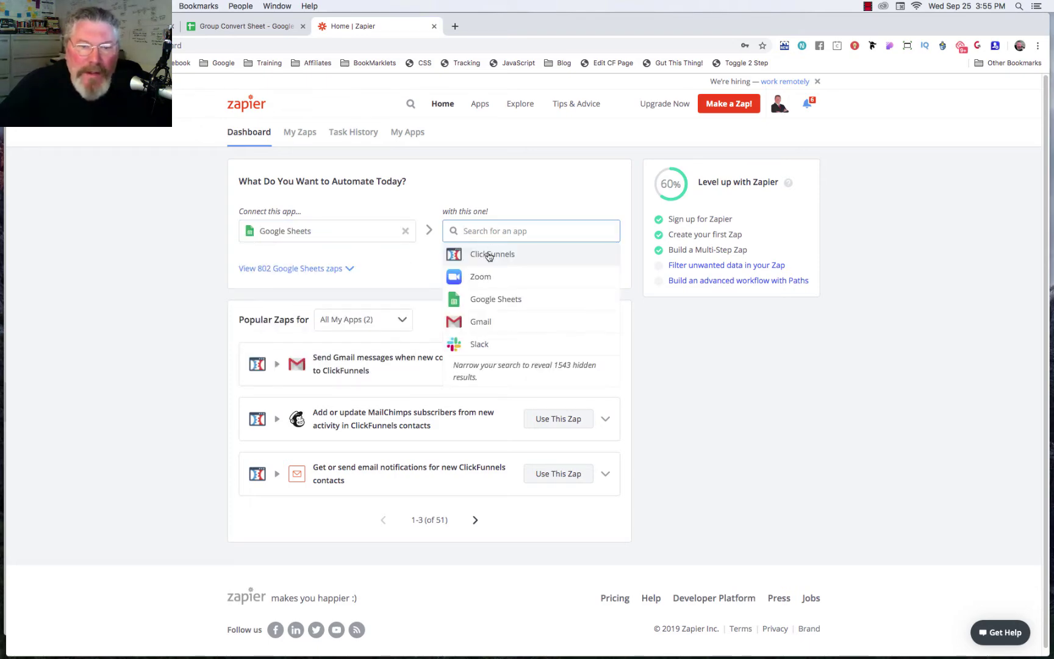
{"action": "left_click", "coordinate": [488, 255]}
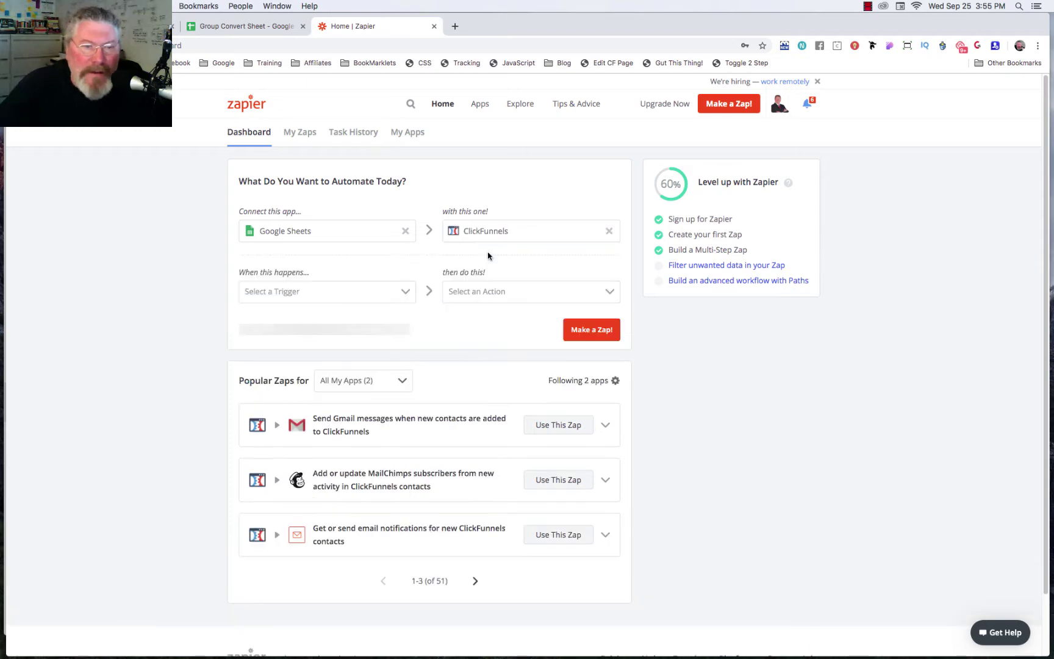
- Create a zap with New Spreadsheet Row as the trigger and Create Contact Profile as the action
{"action": "left_click", "coordinate": [303, 294]}
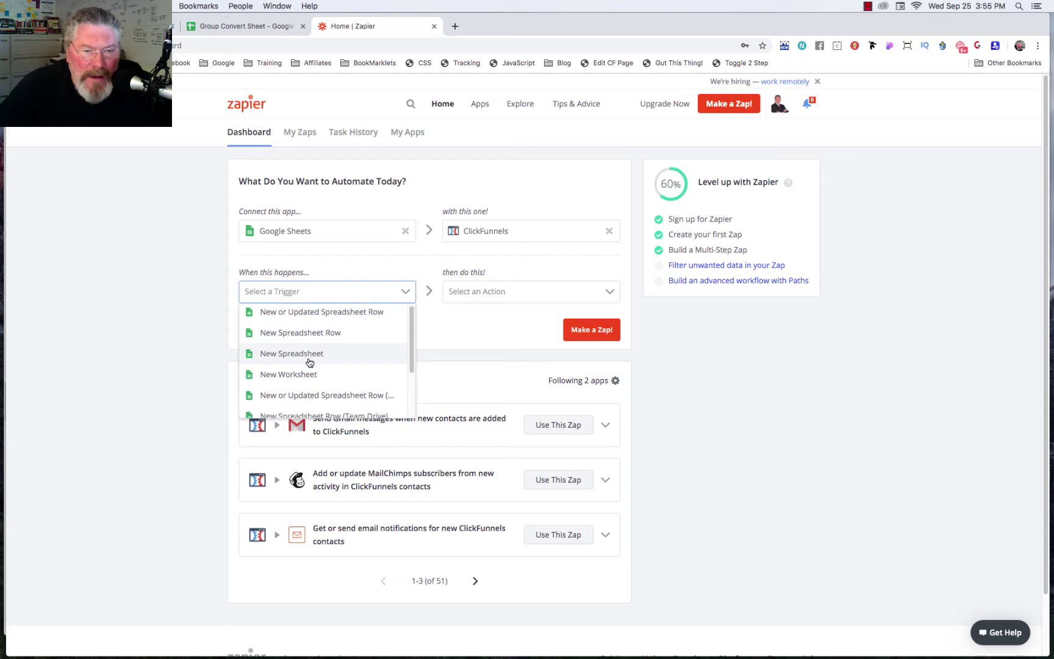
{"action": "left_click", "coordinate": [308, 340]}
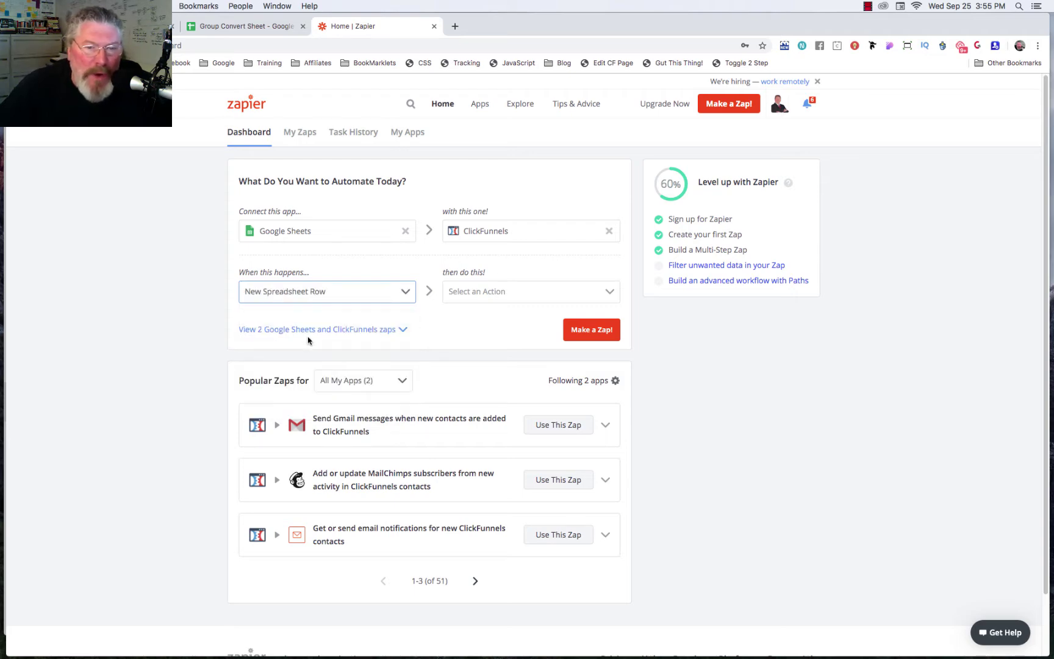
{"action": "left_click", "coordinate": [499, 295]}
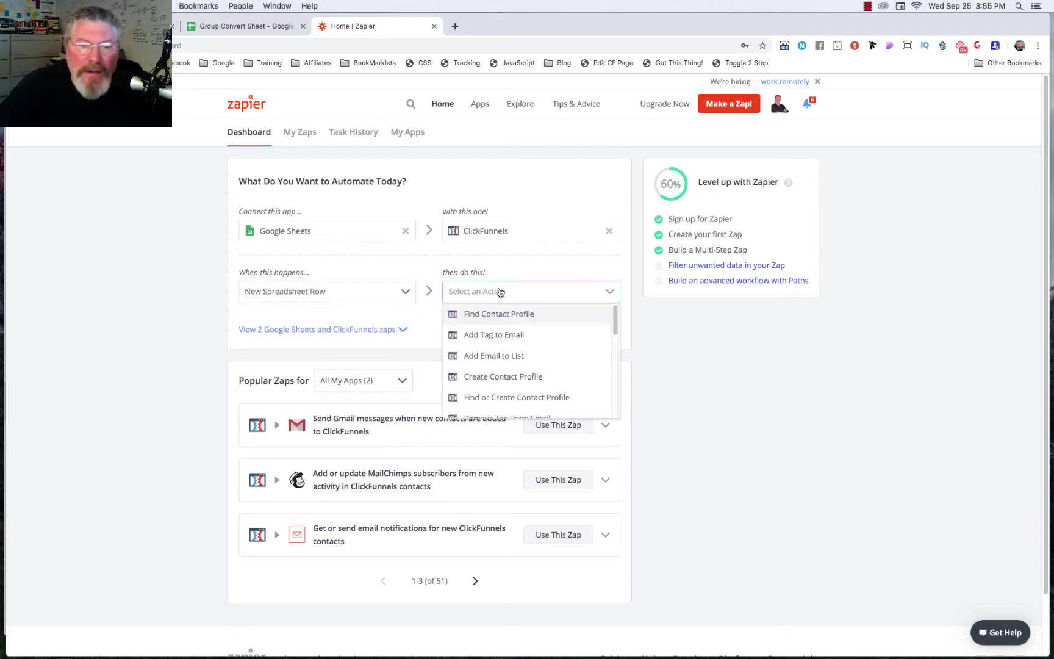
{"action": "left_click", "coordinate": [509, 382]}
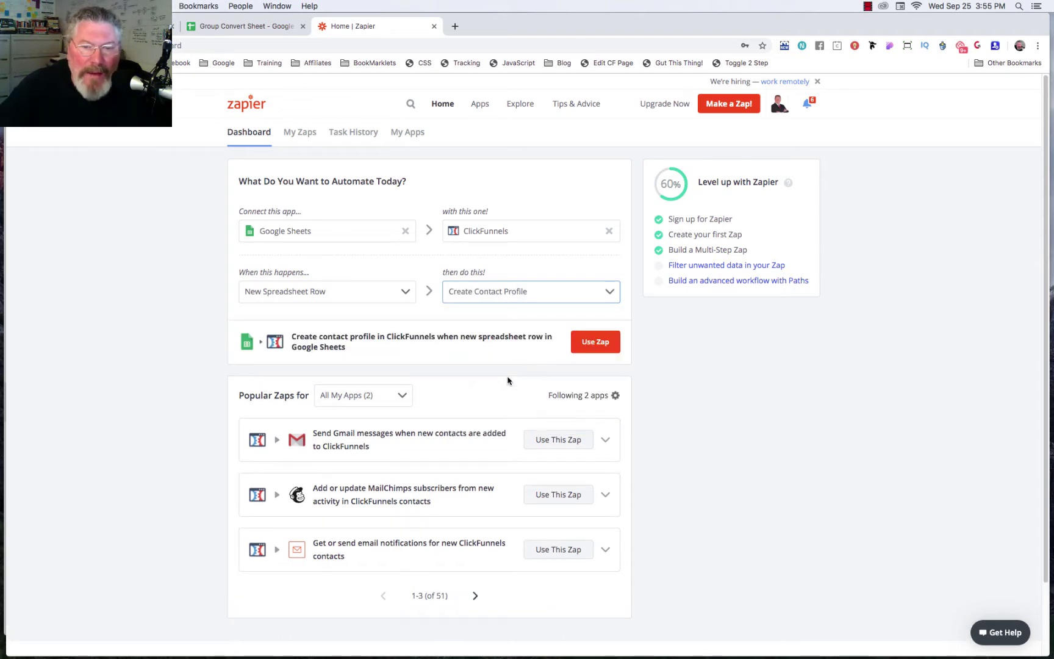
{"action": "left_click", "coordinate": [588, 346]}
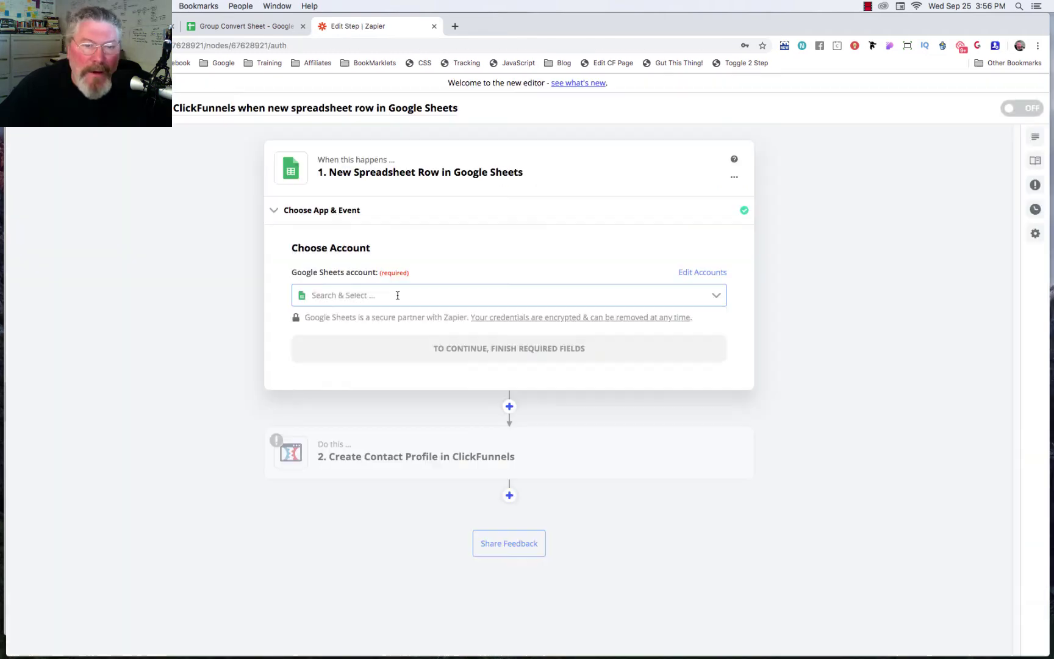
- Assign the already connected Google Sheets account to the New Spreadsheet Row trigger and continue to its customization
{"action": "left_click", "coordinate": [397, 295]}
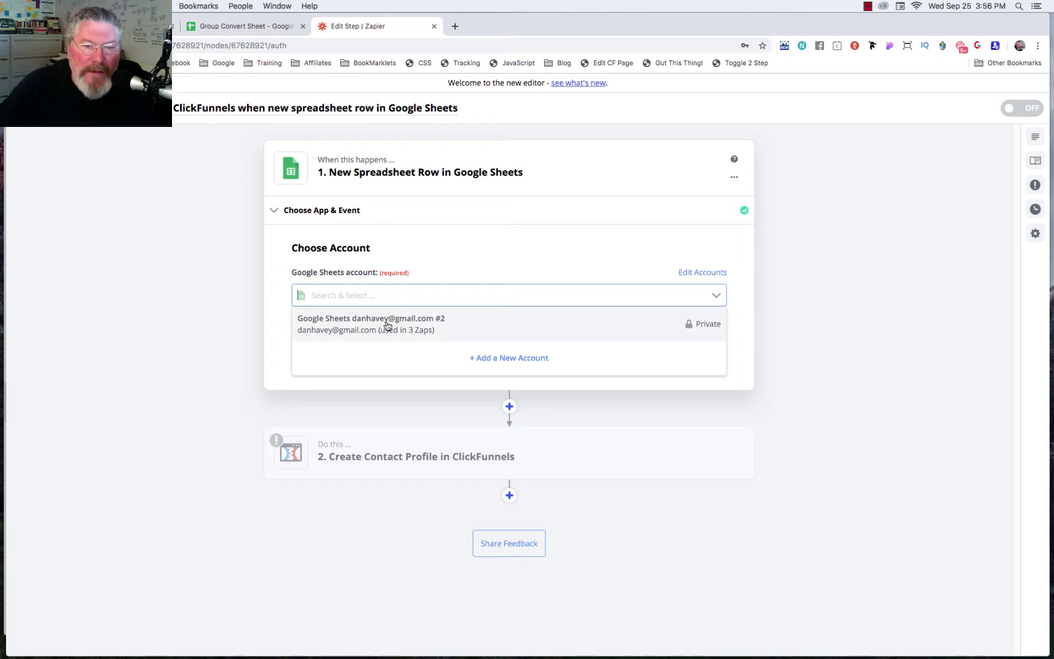
{"action": "left_click", "coordinate": [393, 323]}
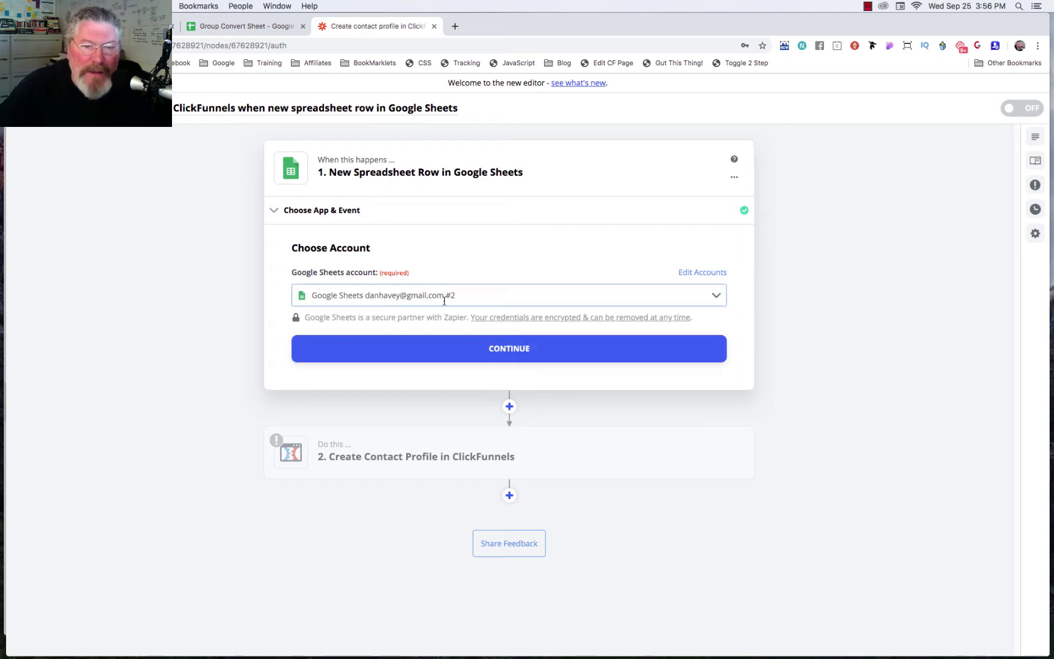
{"action": "left_click", "coordinate": [493, 345]}
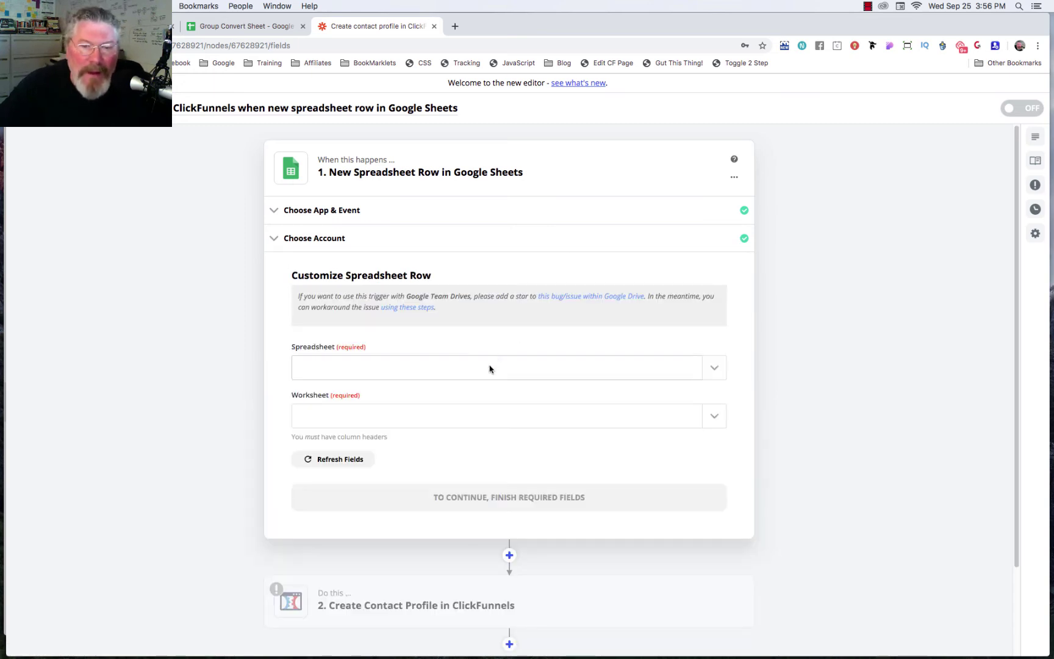
- Set the trigger's spreadsheet to Group Convert Sheet and its worksheet to Group 1, and continue to the data test
{"action": "left_click", "coordinate": [489, 369]}
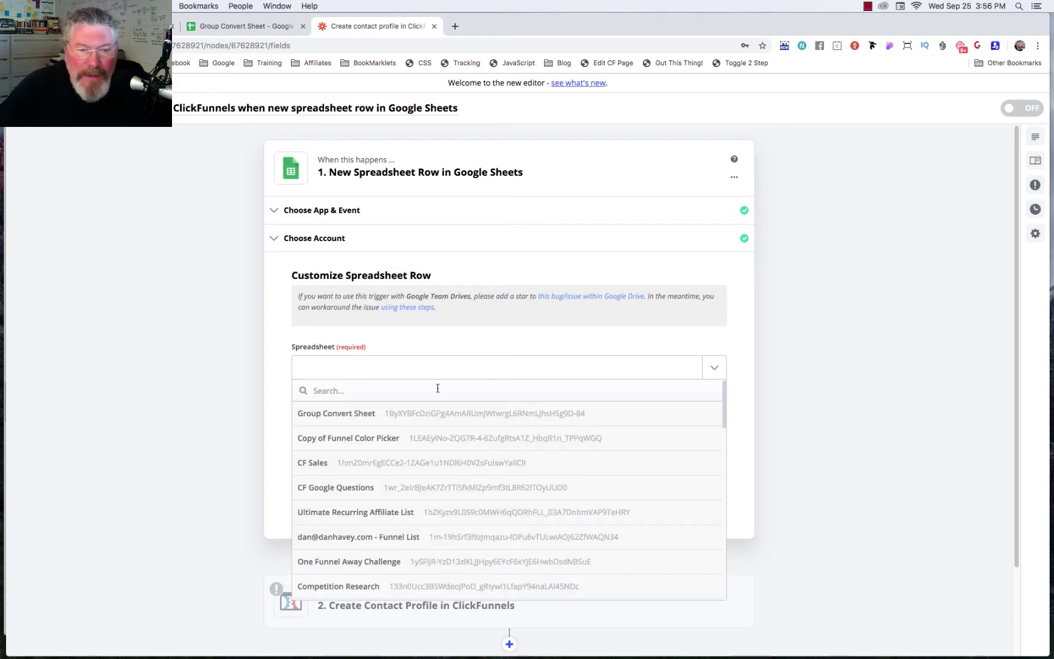
{"action": "left_click", "coordinate": [338, 418]}
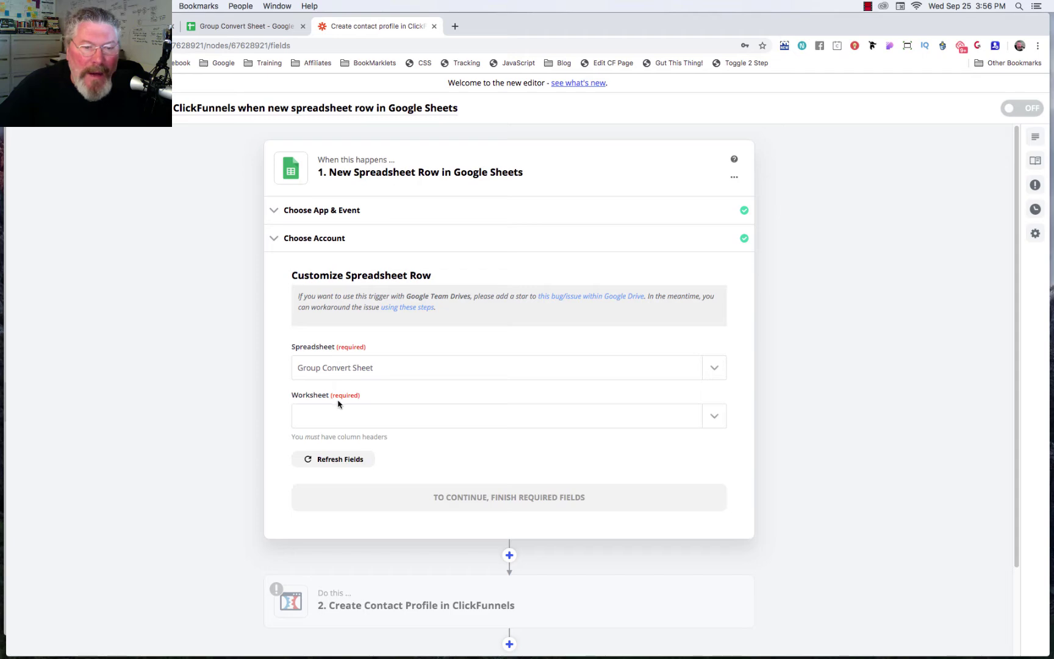
{"action": "left_click", "coordinate": [428, 416]}
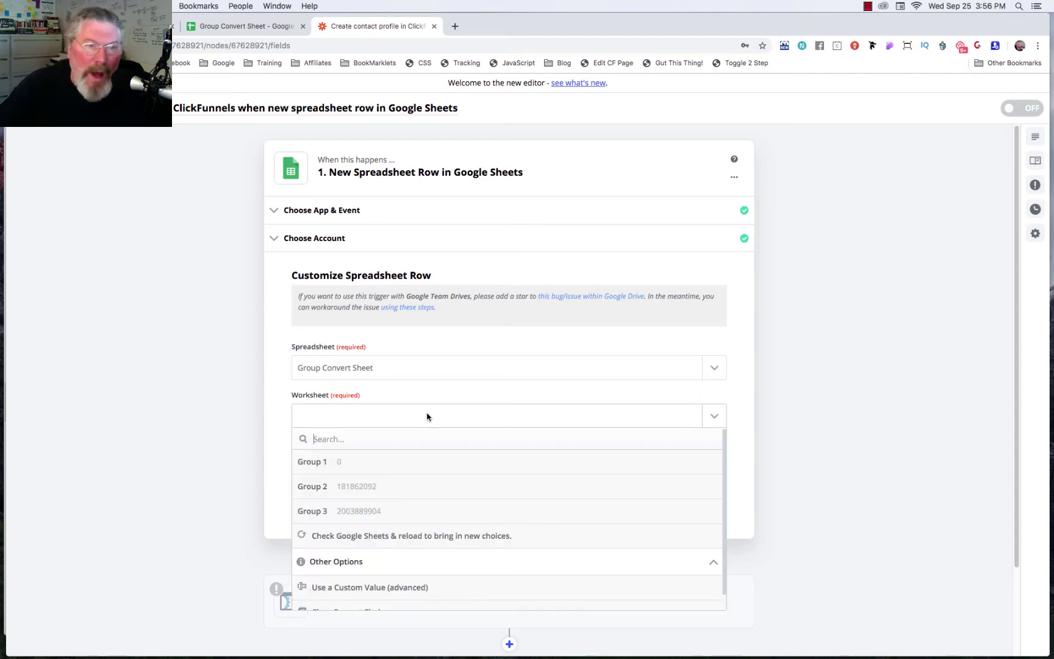
{"action": "left_click", "coordinate": [248, 27]}
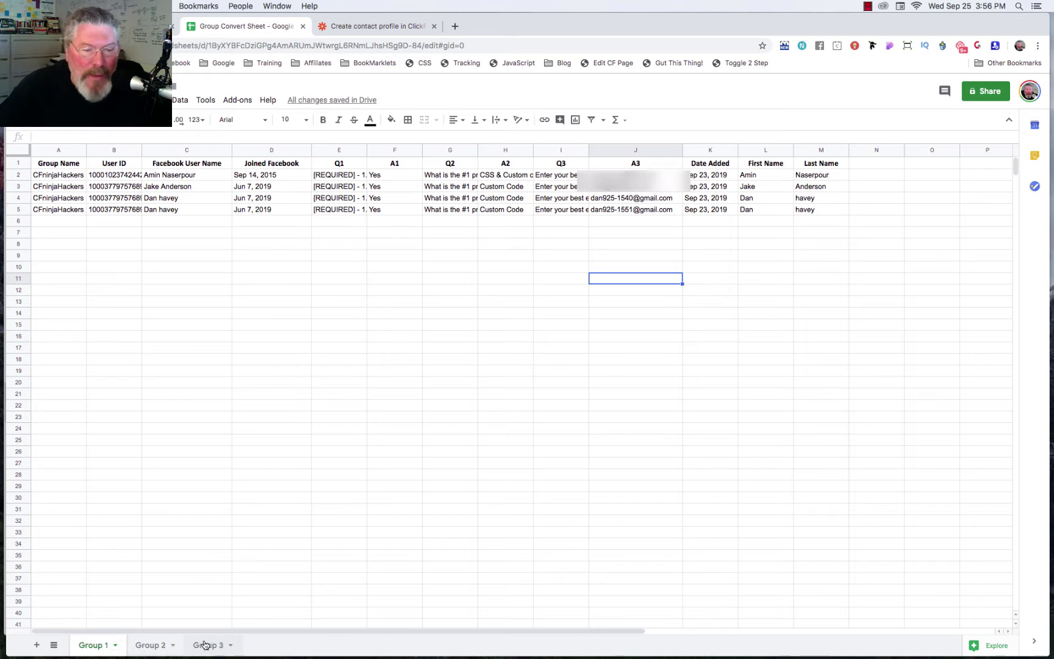
{"action": "left_click", "coordinate": [377, 26]}
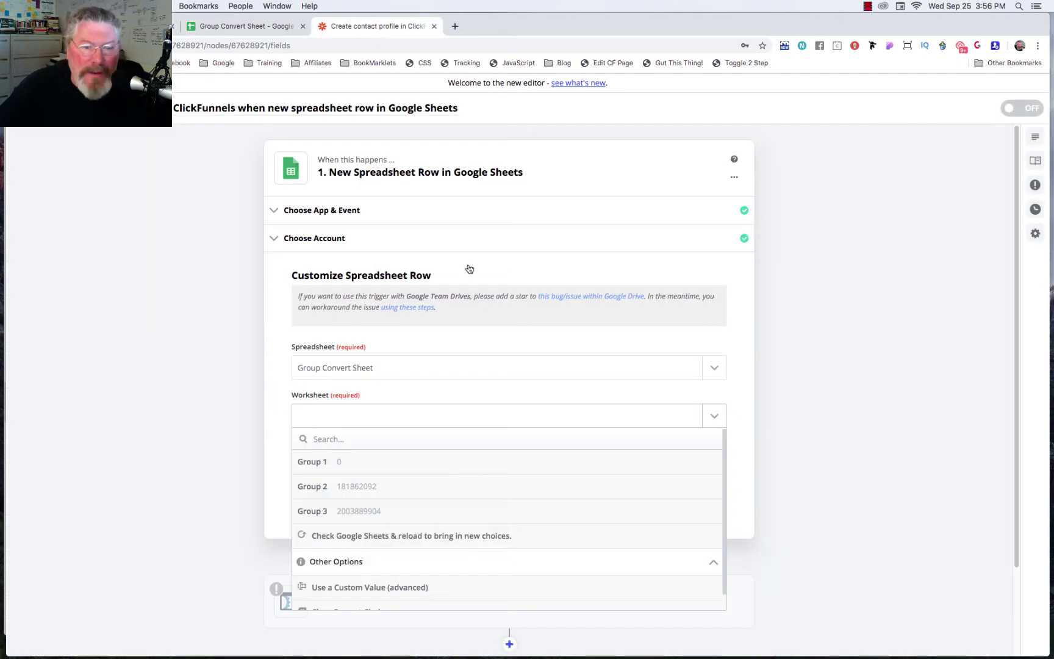
{"action": "left_click", "coordinate": [349, 470]}
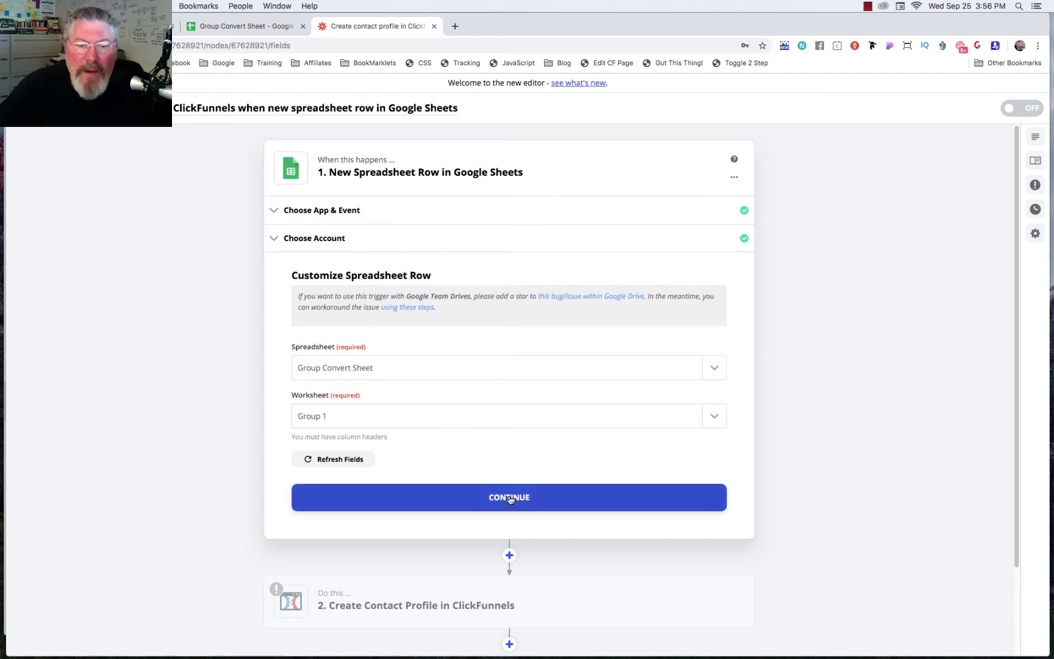
{"action": "left_click", "coordinate": [510, 500]}
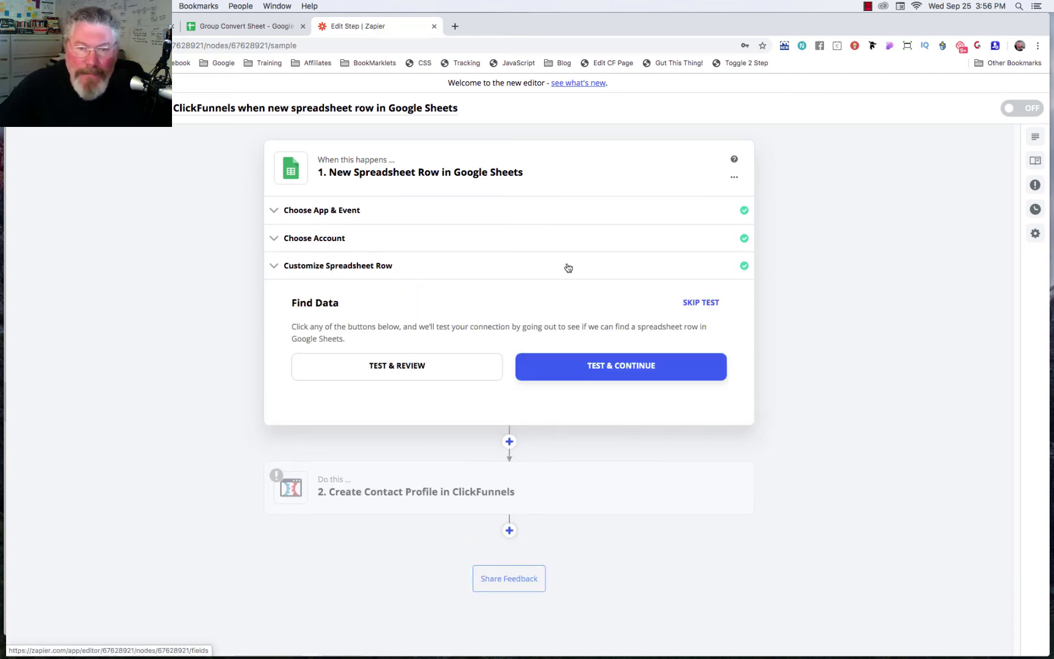
- Test the trigger, review the column values of sample Spreadsheet Row A, and finish editing the trigger
{"action": "left_click", "coordinate": [411, 365]}
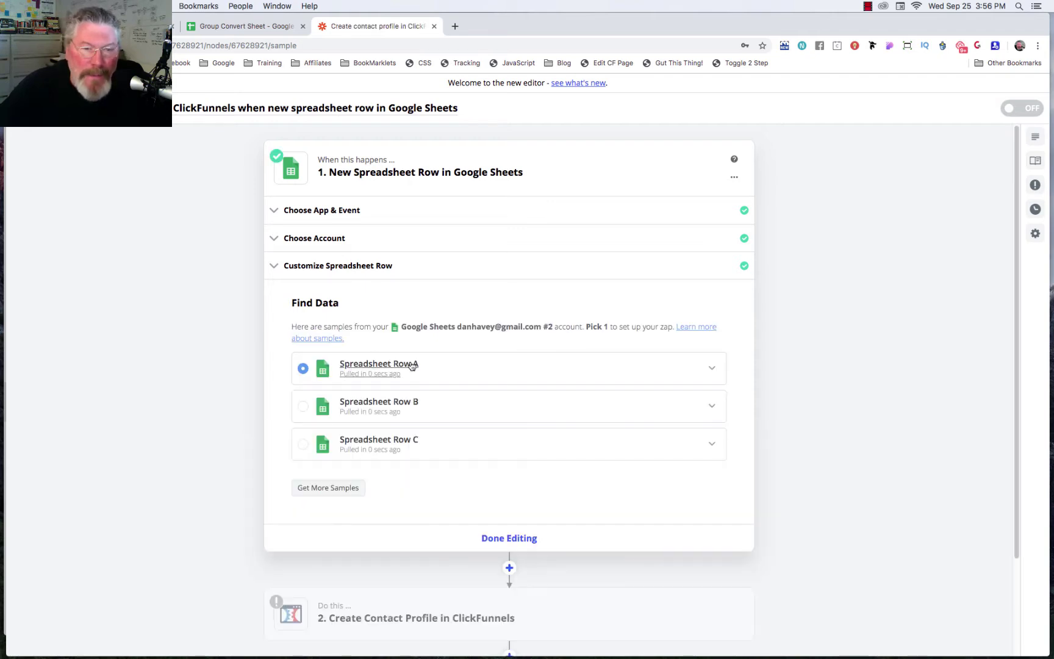
{"action": "left_click", "coordinate": [379, 366]}
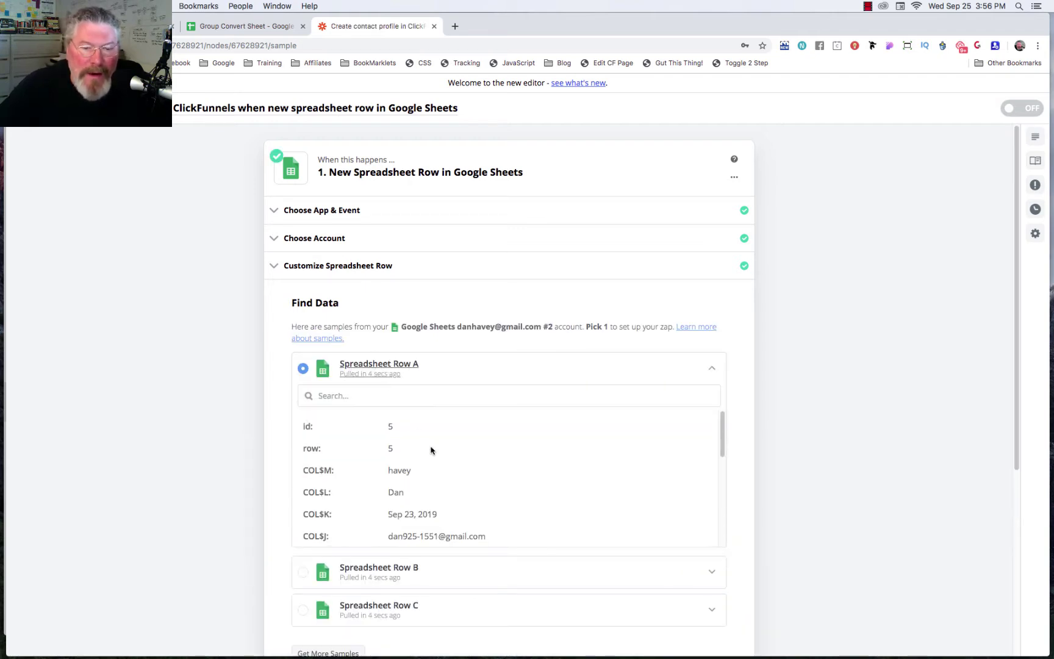
{"action": "scroll", "coordinate": [432, 452], "scroll_direction": "down", "scroll_amount": 2}
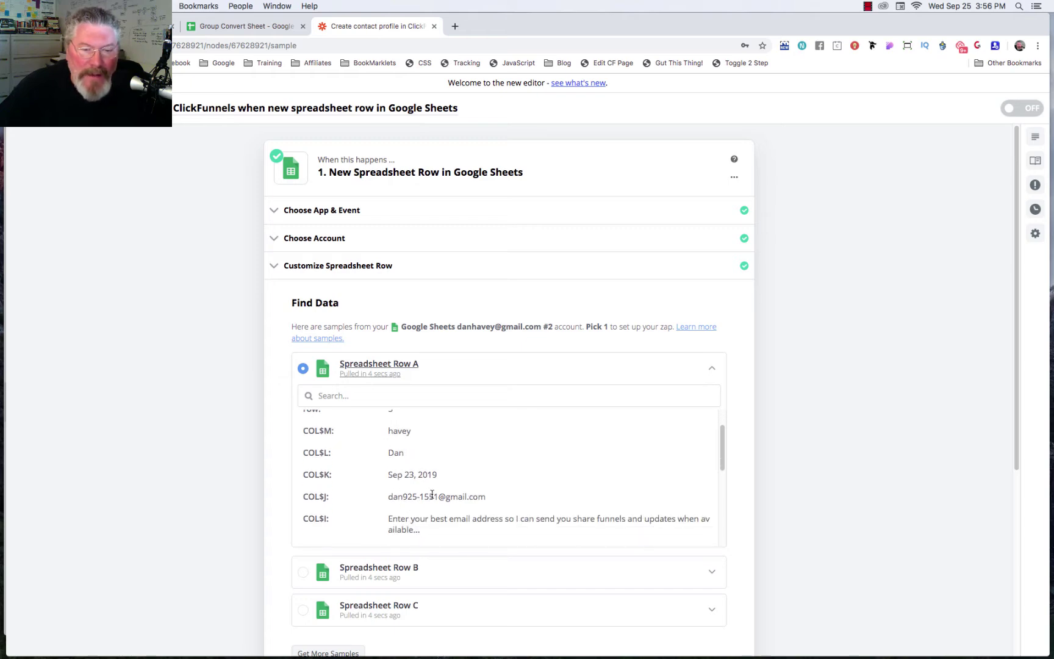
{"action": "scroll", "coordinate": [432, 494], "scroll_direction": "down", "scroll_amount": 3}
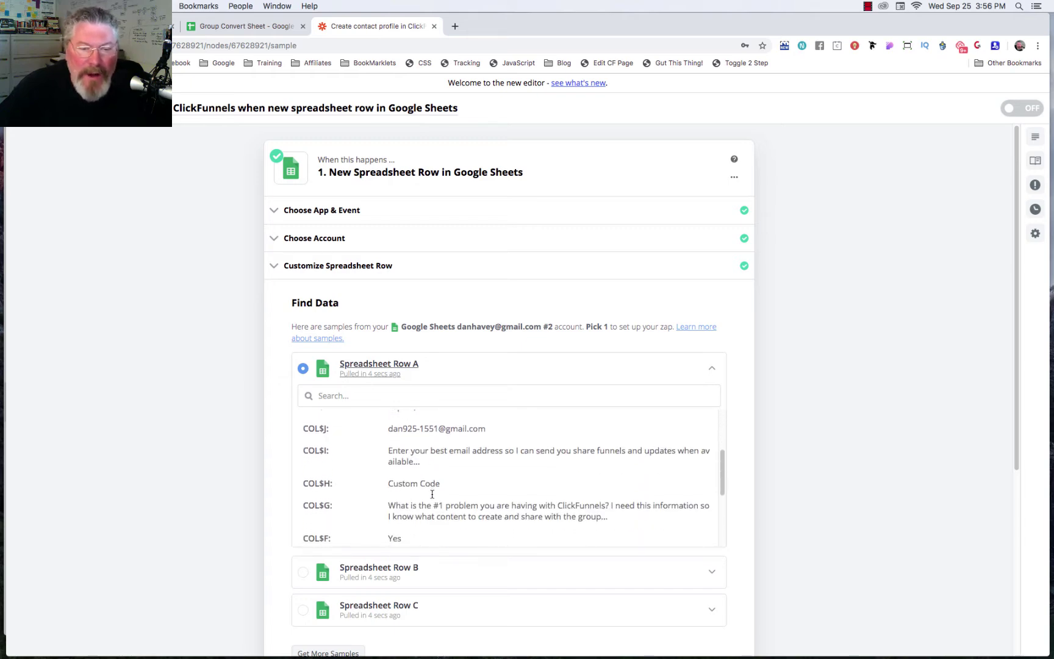
{"action": "scroll", "coordinate": [432, 495], "scroll_direction": "up", "scroll_amount": 5}
{"action": "scroll", "coordinate": [738, 380], "scroll_direction": "down", "scroll_amount": 2}
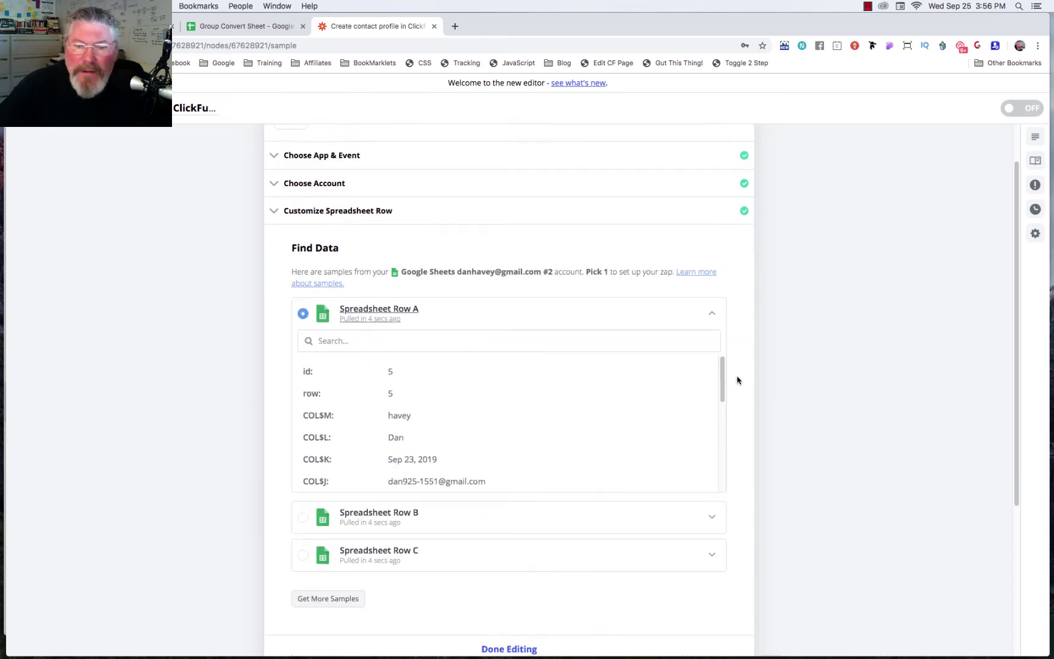
{"action": "scroll", "coordinate": [704, 527], "scroll_direction": "down", "scroll_amount": 5}
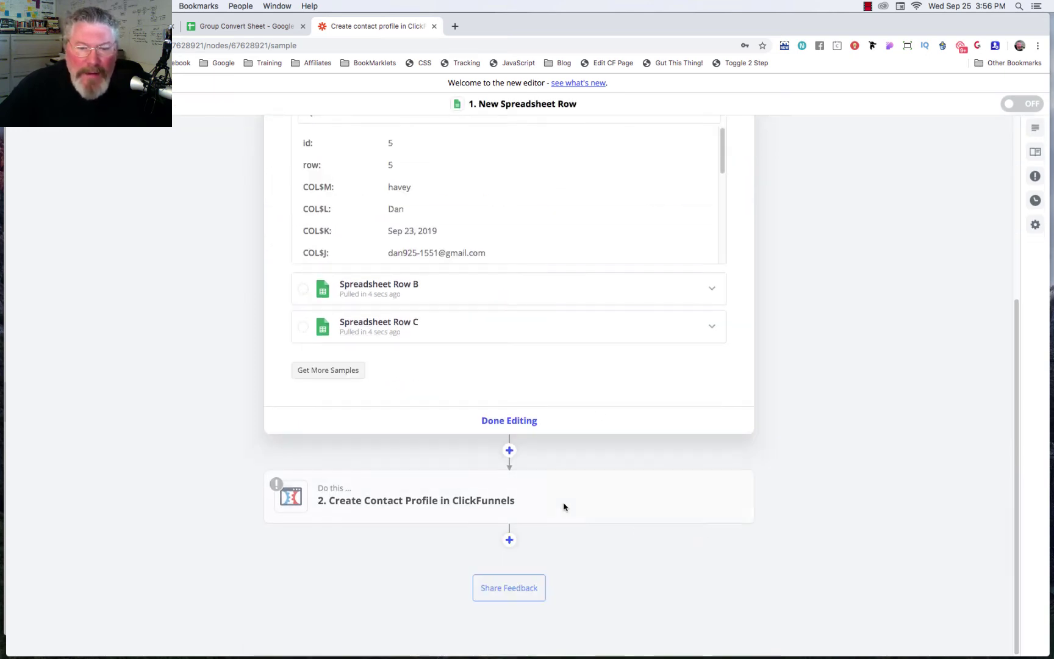
{"action": "left_click", "coordinate": [506, 422]}
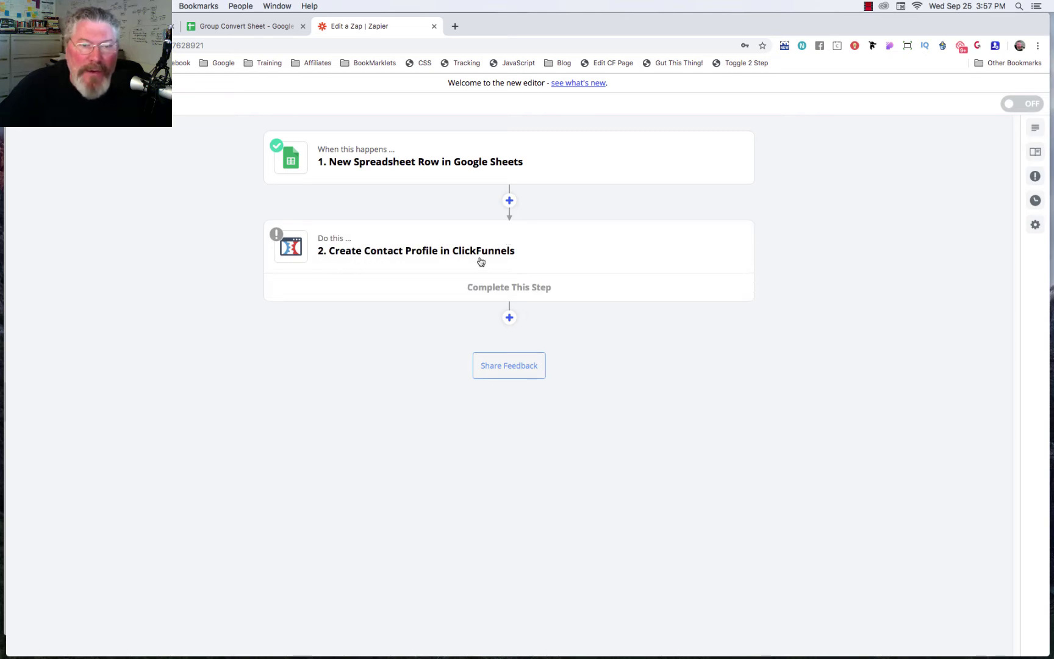
- Open the ClickFunnels action step for completion and choose Create Contact Profile as its action event
{"action": "left_click", "coordinate": [516, 288]}
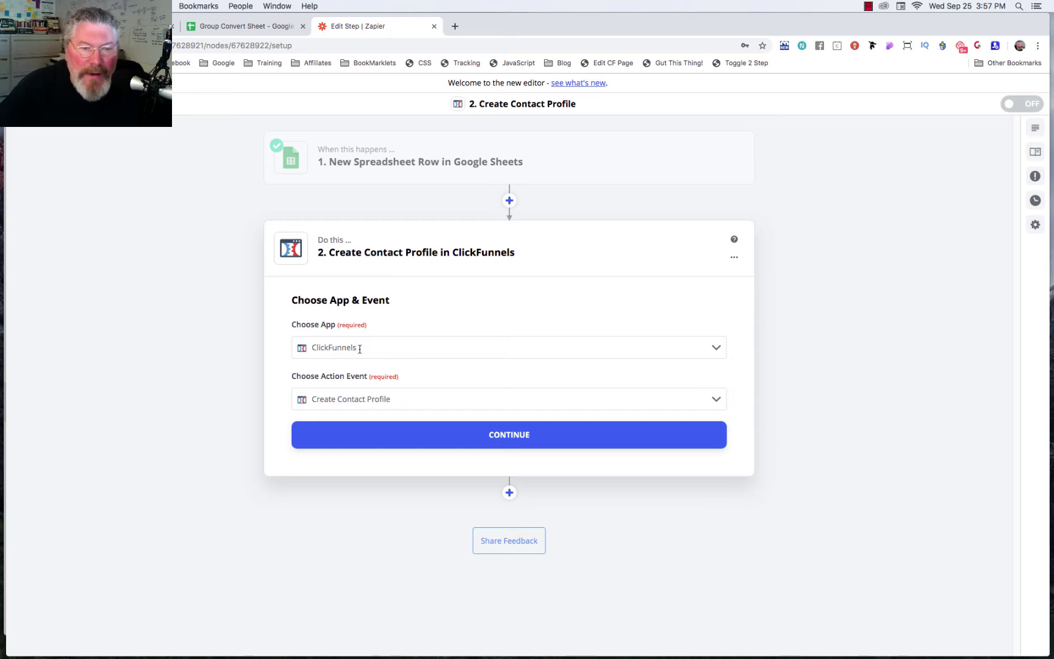
{"action": "left_click", "coordinate": [428, 399]}
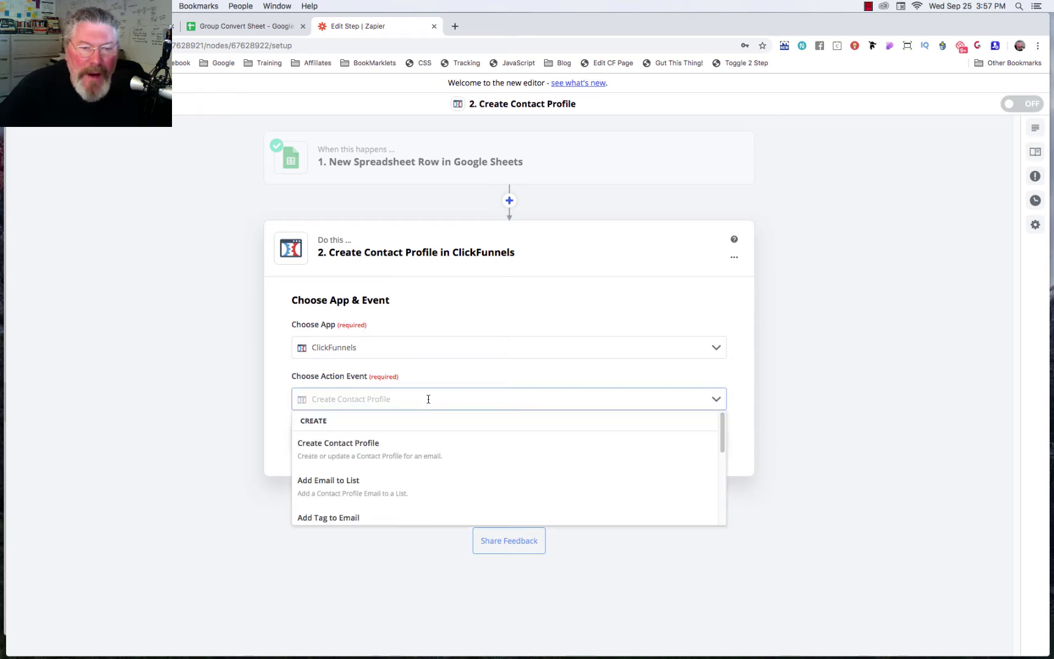
{"action": "left_click", "coordinate": [395, 453]}
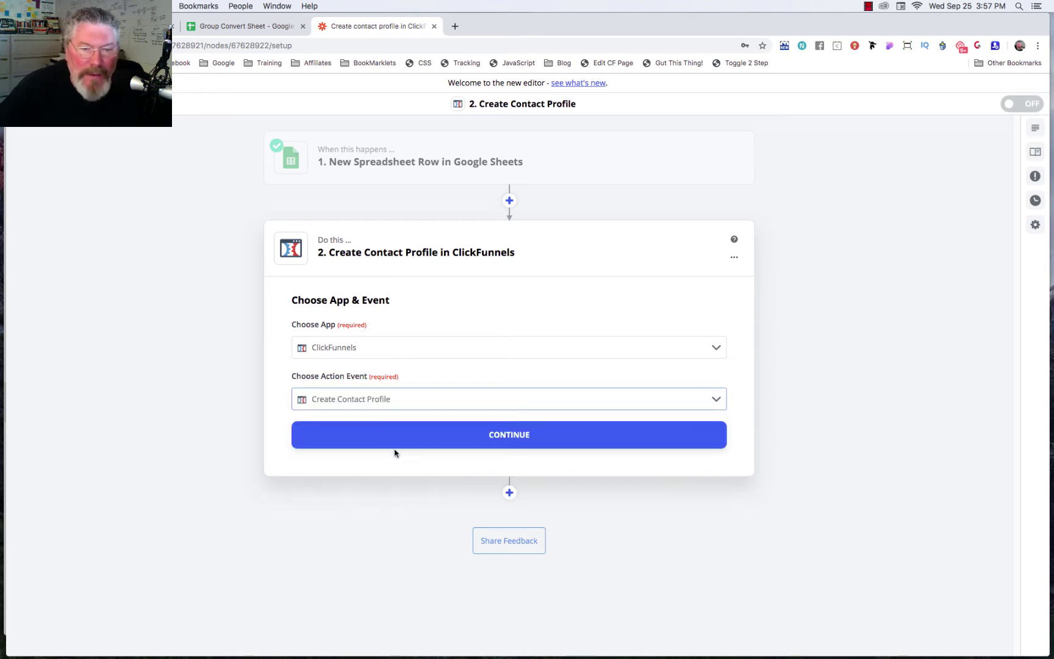
- Assign ClickFunnels Account #1 to the Create Contact Profile action and continue to its customization
{"action": "left_click", "coordinate": [507, 434]}
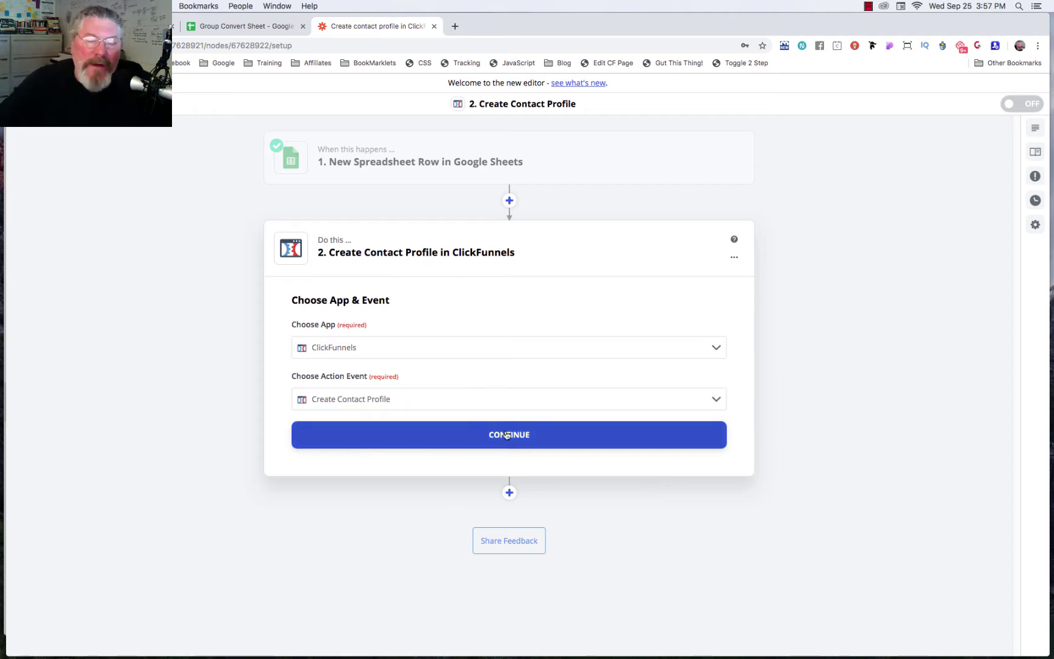
{"action": "left_click", "coordinate": [469, 374]}
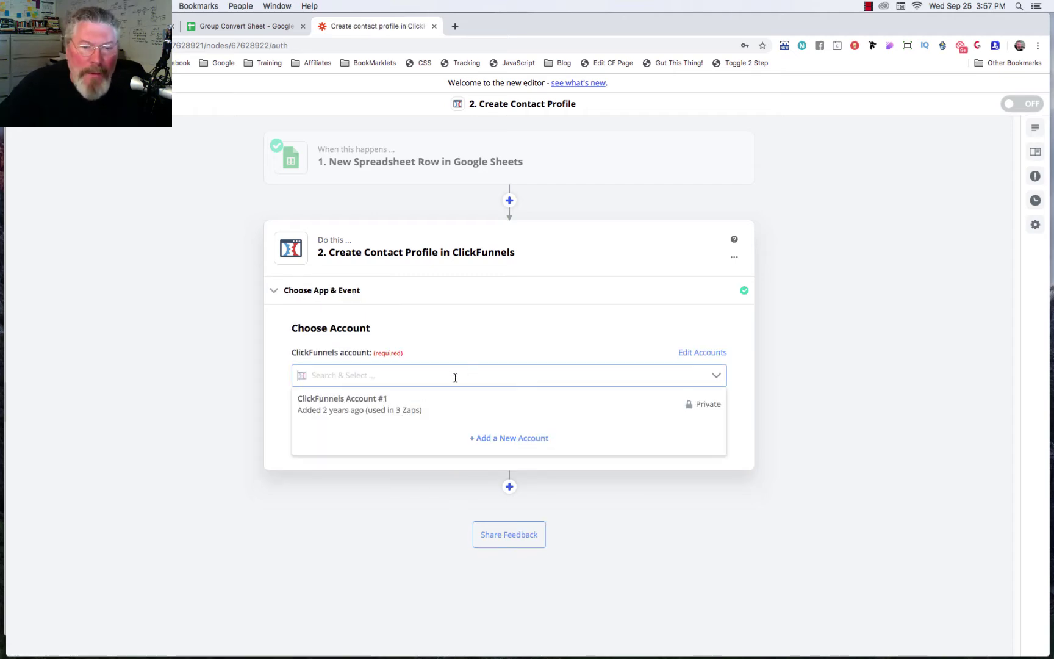
{"action": "left_click", "coordinate": [439, 410]}
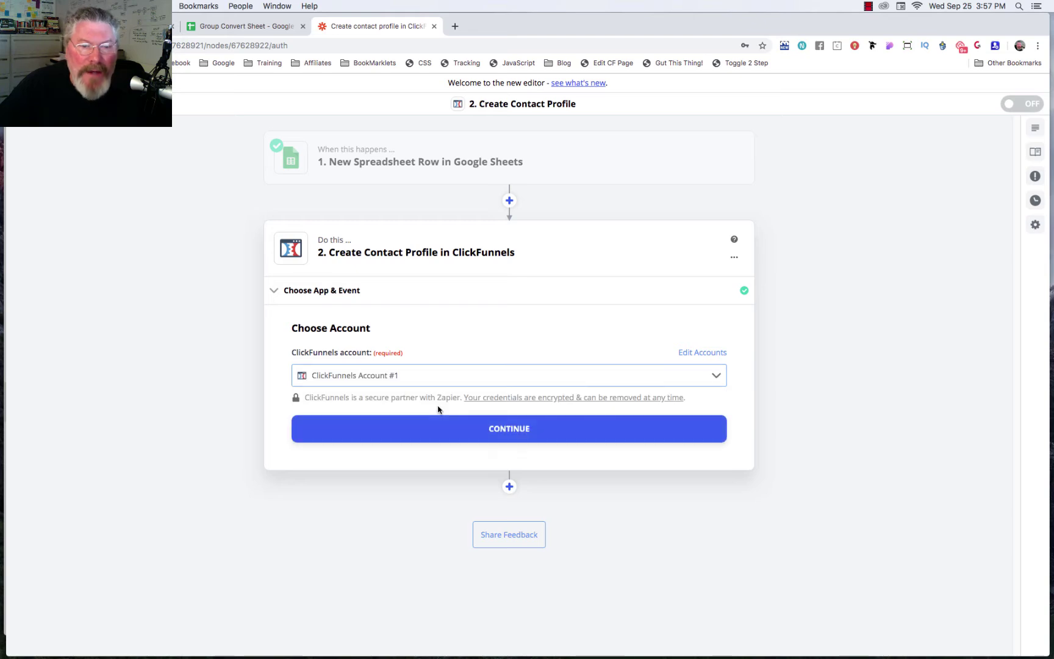
{"action": "left_click", "coordinate": [514, 429]}
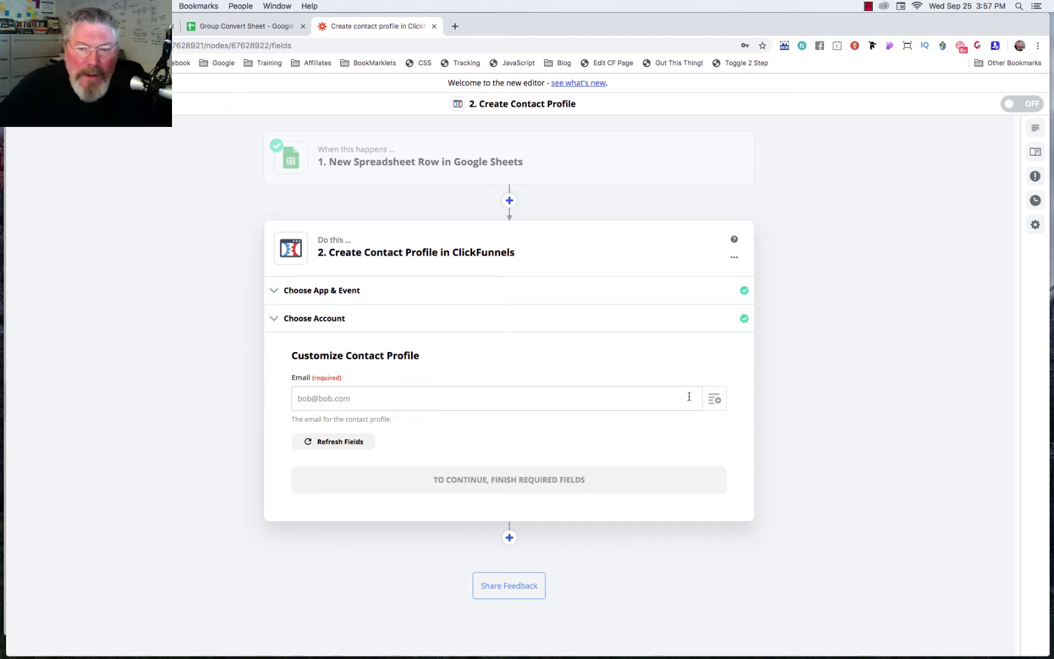
- Map the contact profile's Email to spreadsheet column A3, comparing it with the Group Convert Sheet, and continue to the data test
{"action": "left_click", "coordinate": [714, 401]}
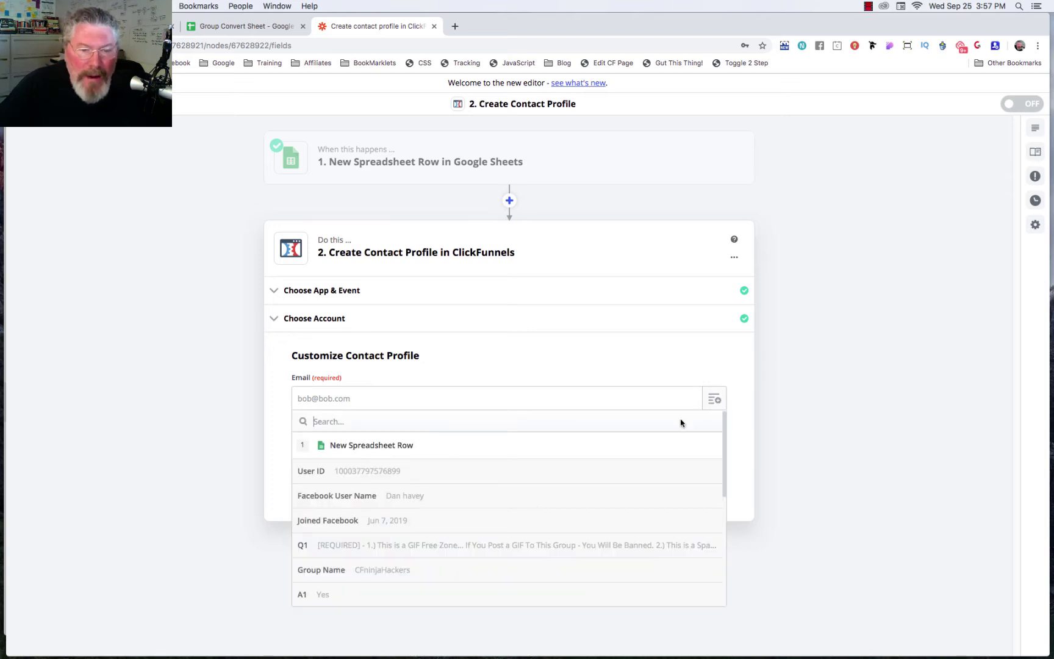
{"action": "scroll", "coordinate": [509, 502], "scroll_direction": "down", "scroll_amount": 5}
{"action": "scroll", "coordinate": [512, 502], "scroll_direction": "down", "scroll_amount": 2}
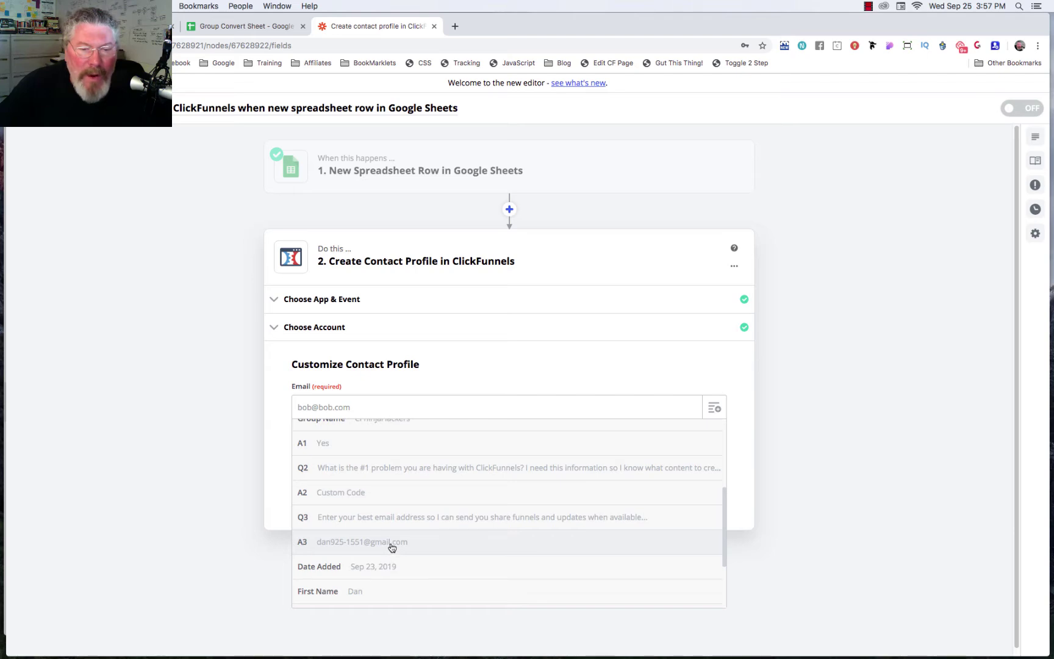
{"action": "left_click", "coordinate": [238, 27]}
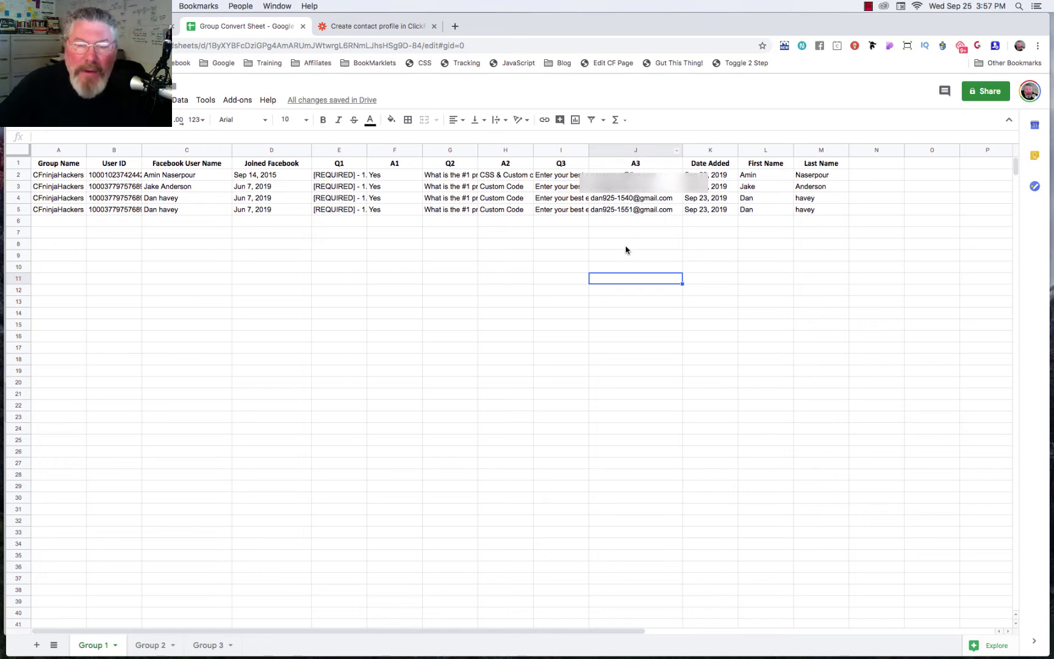
{"action": "left_click", "coordinate": [382, 25]}
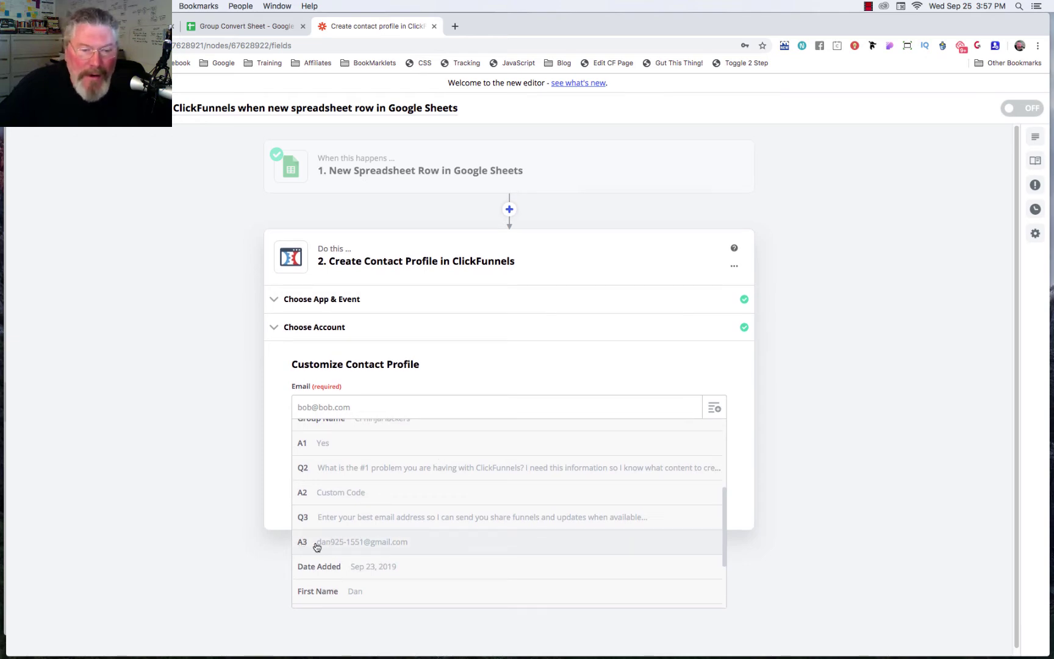
{"action": "left_click", "coordinate": [263, 27]}
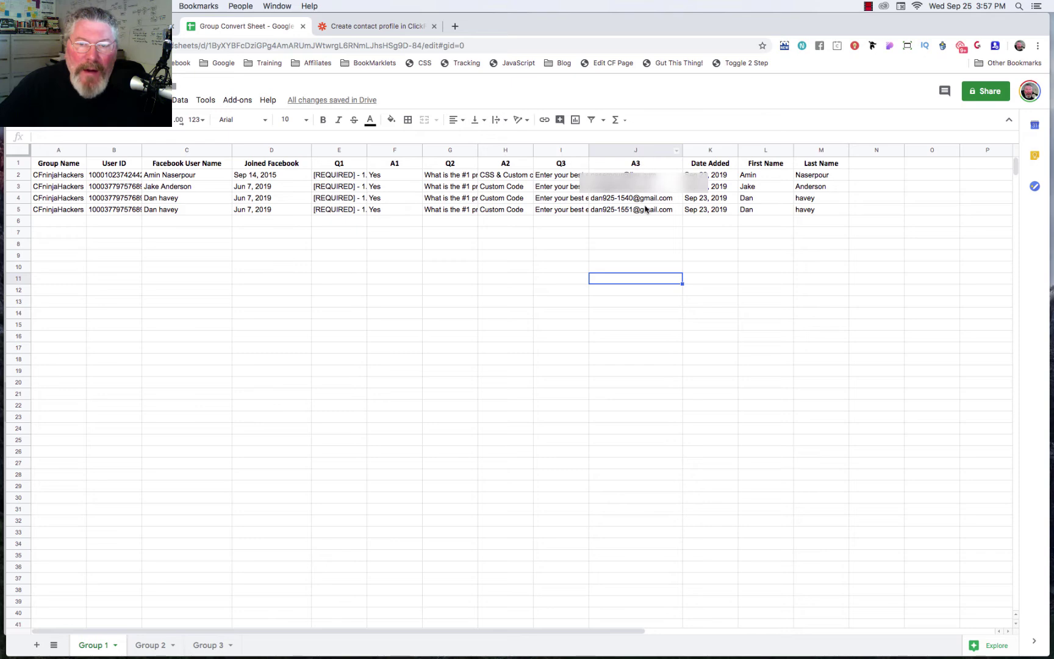
{"action": "left_click", "coordinate": [383, 27]}
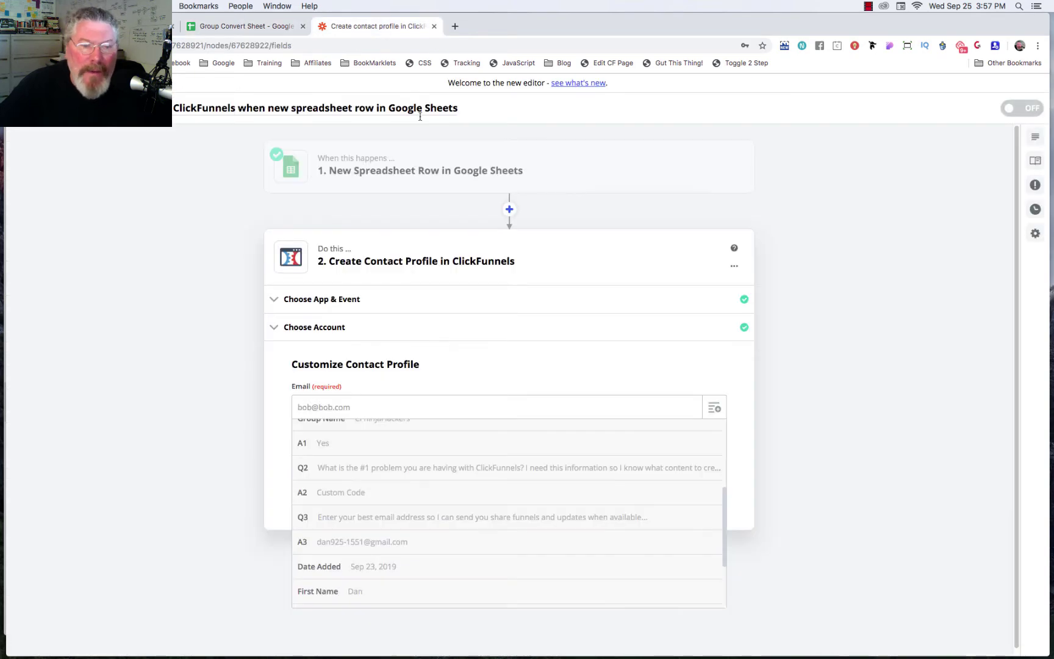
{"action": "left_click", "coordinate": [356, 542]}
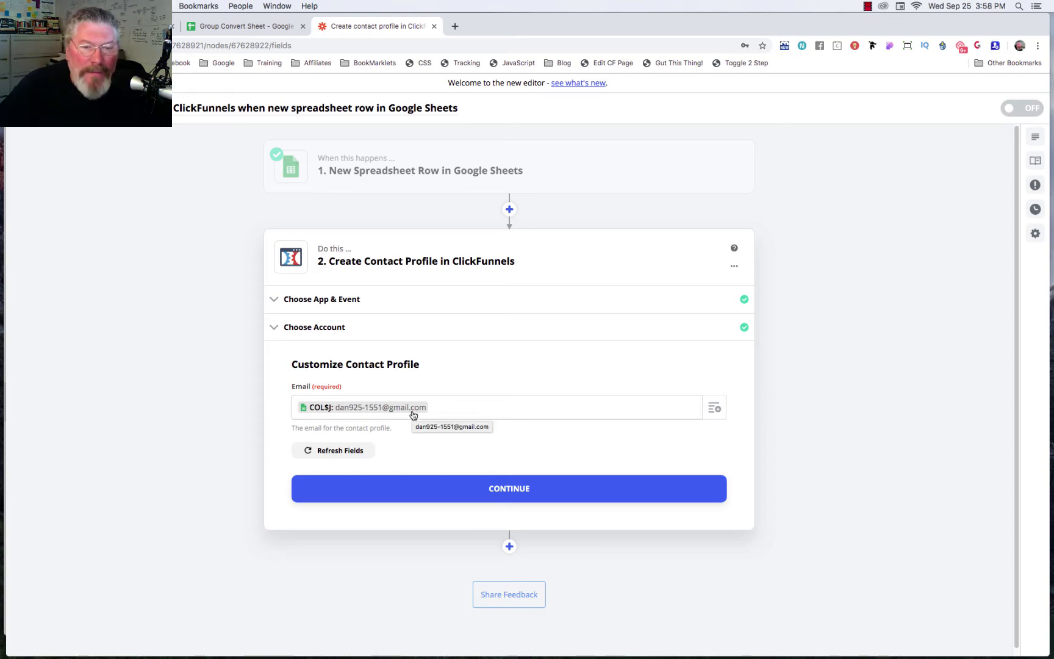
{"action": "left_click", "coordinate": [511, 491]}
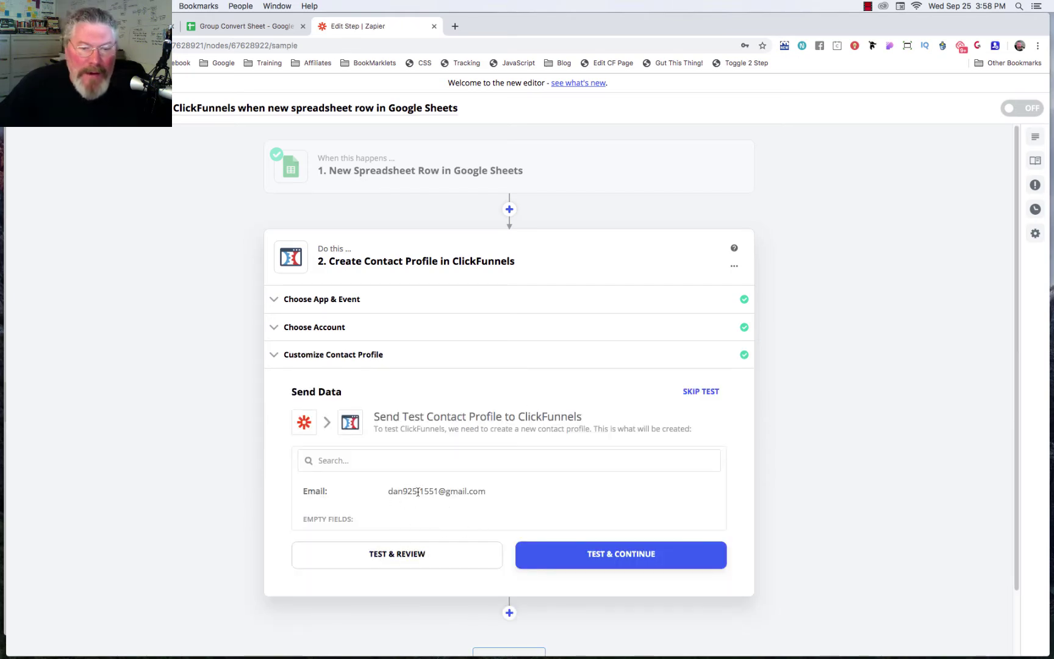
- Send a test contact profile to ClickFunnels and review the returned fields through the email value
{"action": "left_click", "coordinate": [391, 556]}
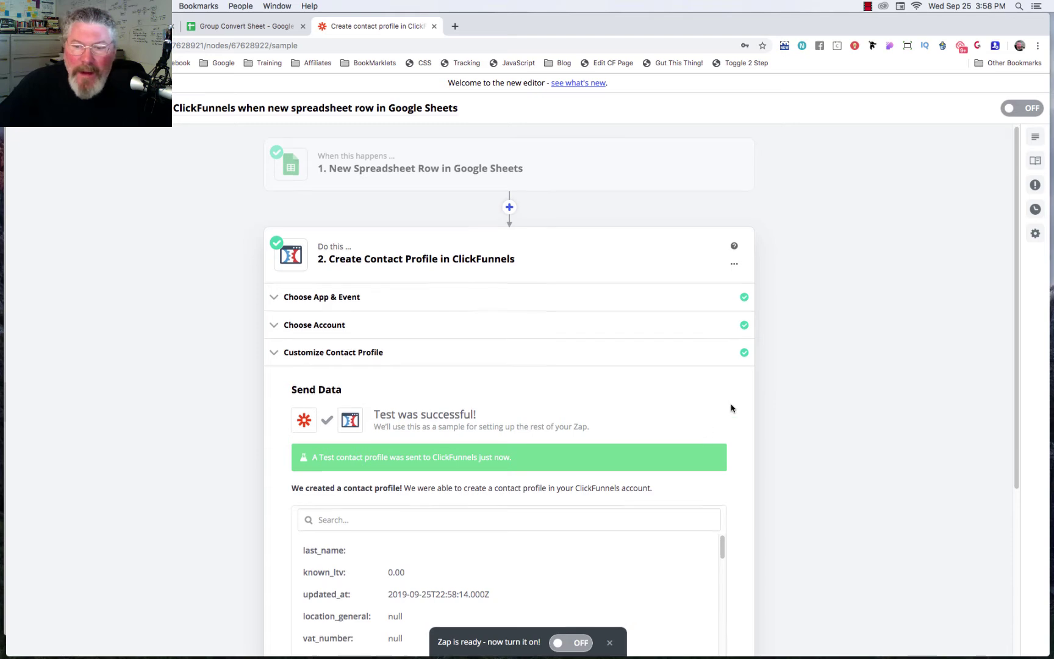
{"action": "scroll", "coordinate": [729, 405], "scroll_direction": "down", "scroll_amount": 5}
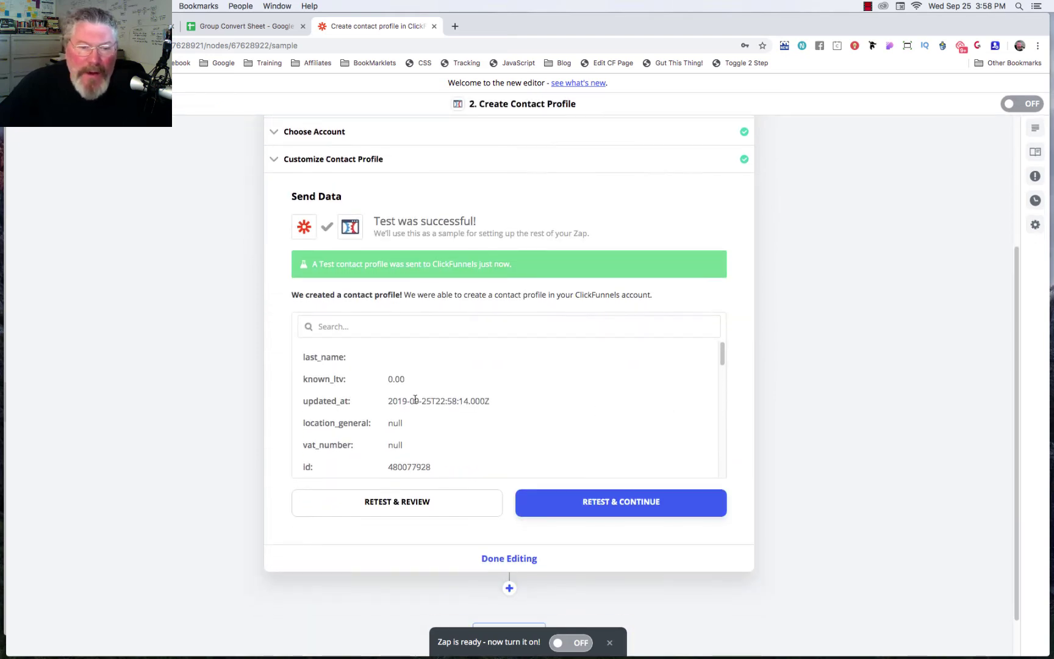
{"action": "scroll", "coordinate": [415, 400], "scroll_direction": "down", "scroll_amount": 4}
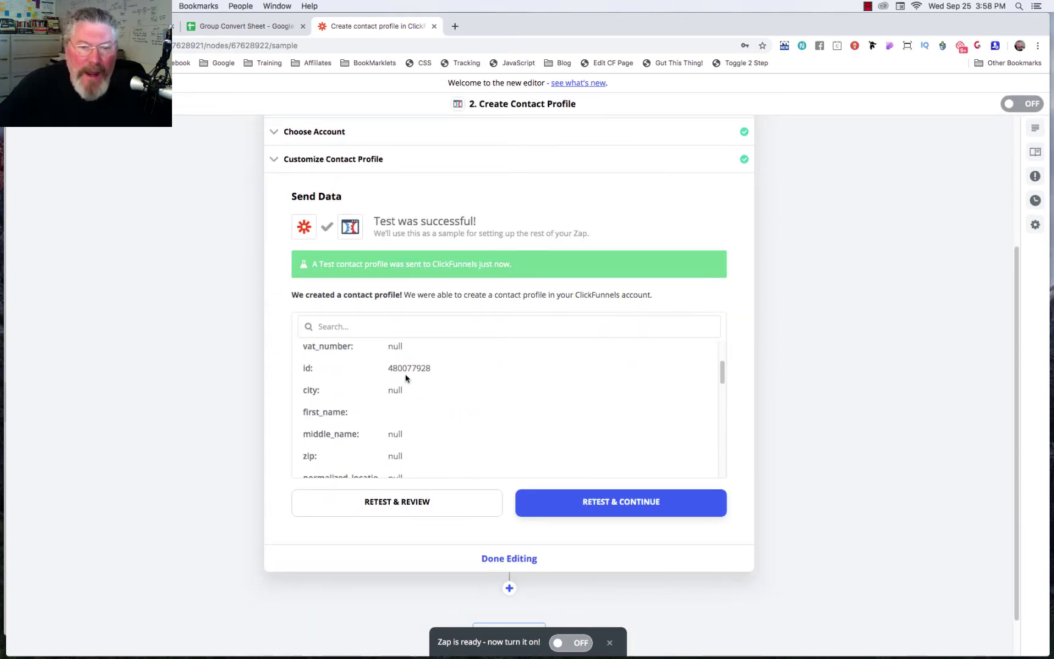
{"action": "scroll", "coordinate": [405, 378], "scroll_direction": "down", "scroll_amount": 5}
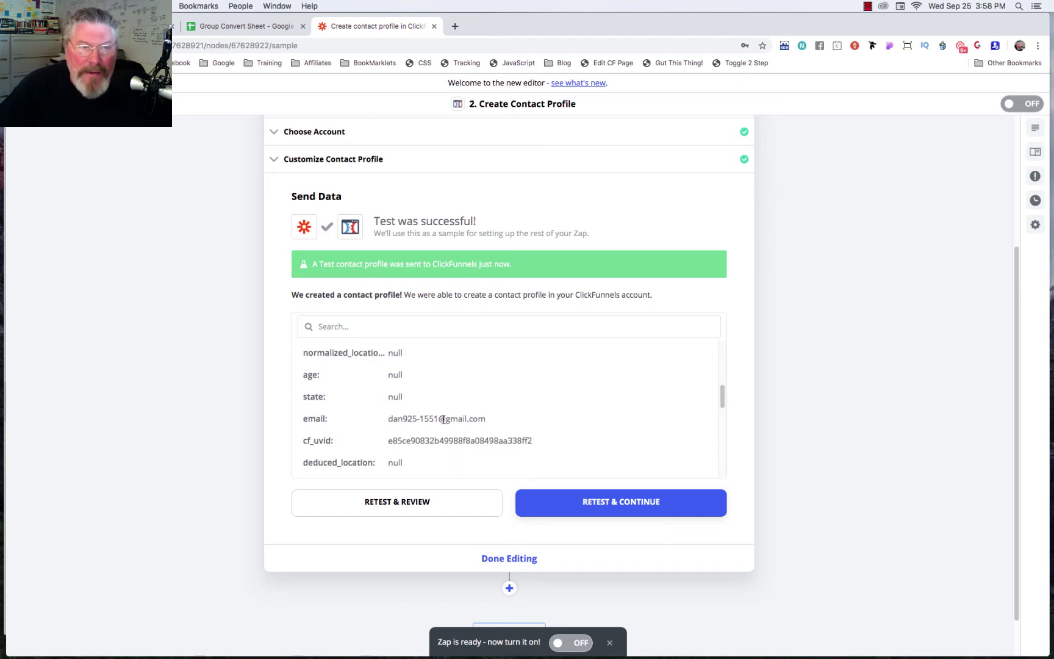
- Switch to ClickFunnels and check the contacts from the last 7 days for the test contact
{"action": "key", "text": "super+1"}
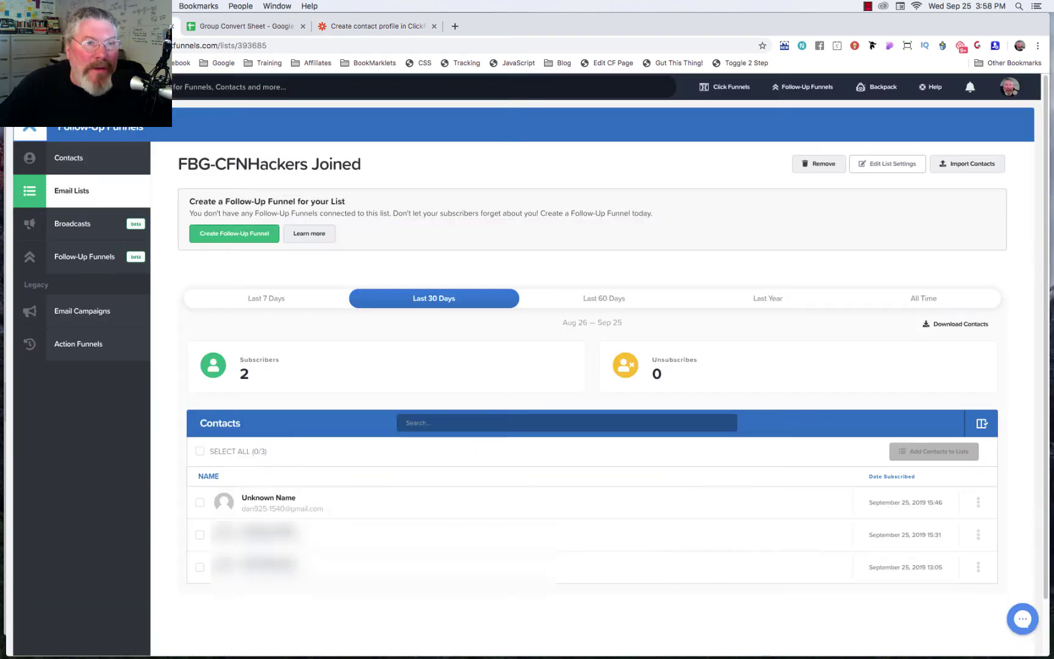
{"action": "left_click", "coordinate": [71, 161]}
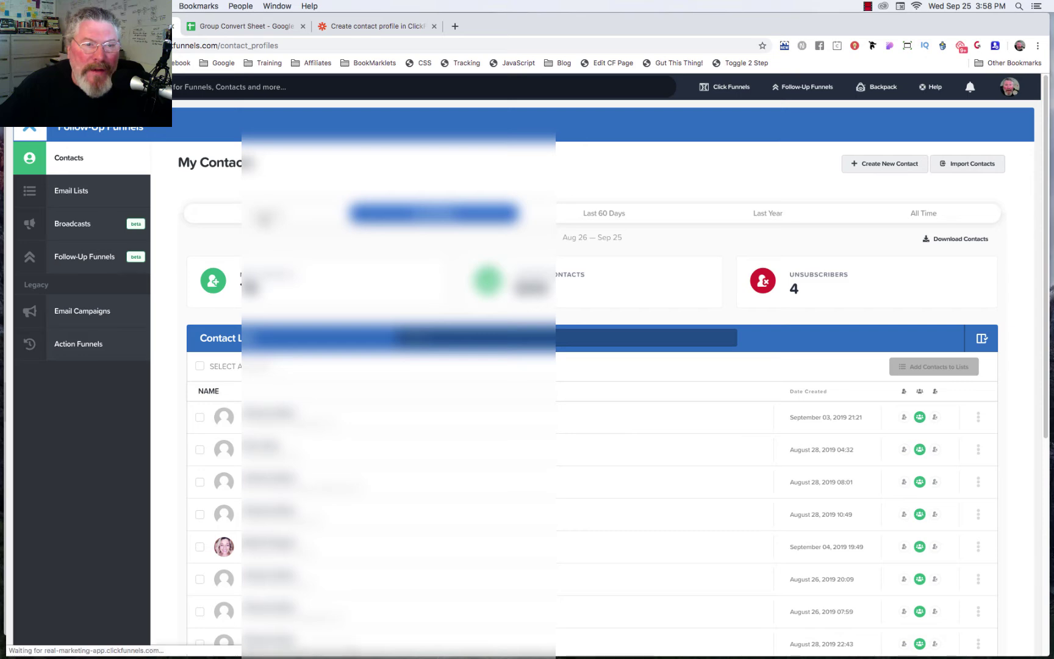
{"action": "left_click", "coordinate": [268, 213]}
{"action": "scroll", "coordinate": [401, 427], "scroll_direction": "down", "scroll_amount": 5}
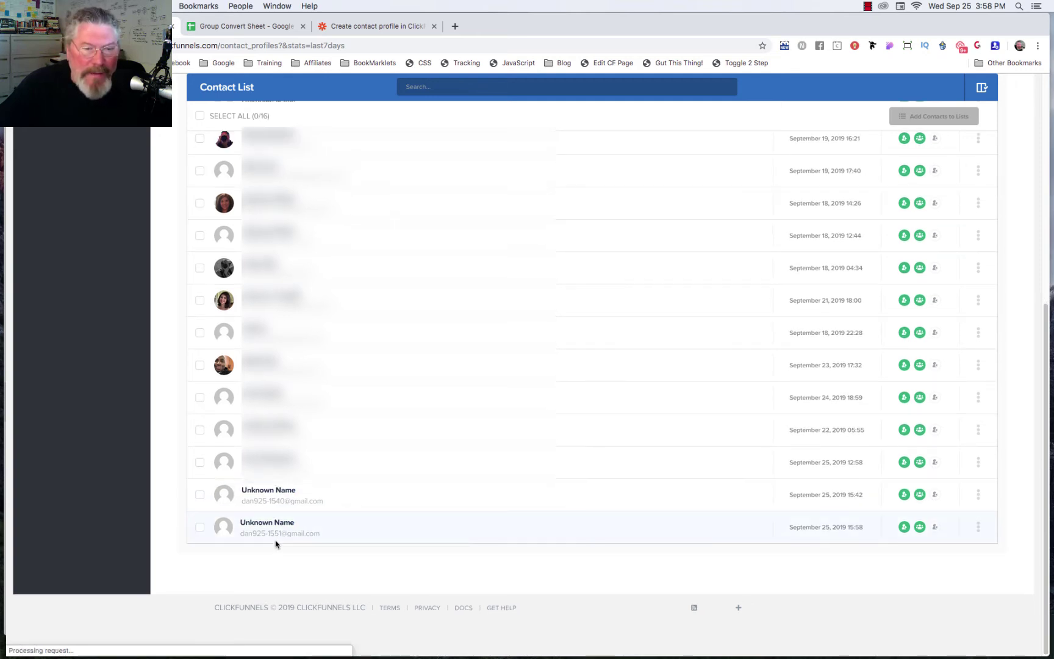
- Return to Zapier, finish editing the Create Contact Profile action, and reopen the zap from the list of zaps
{"action": "left_click", "coordinate": [372, 27]}
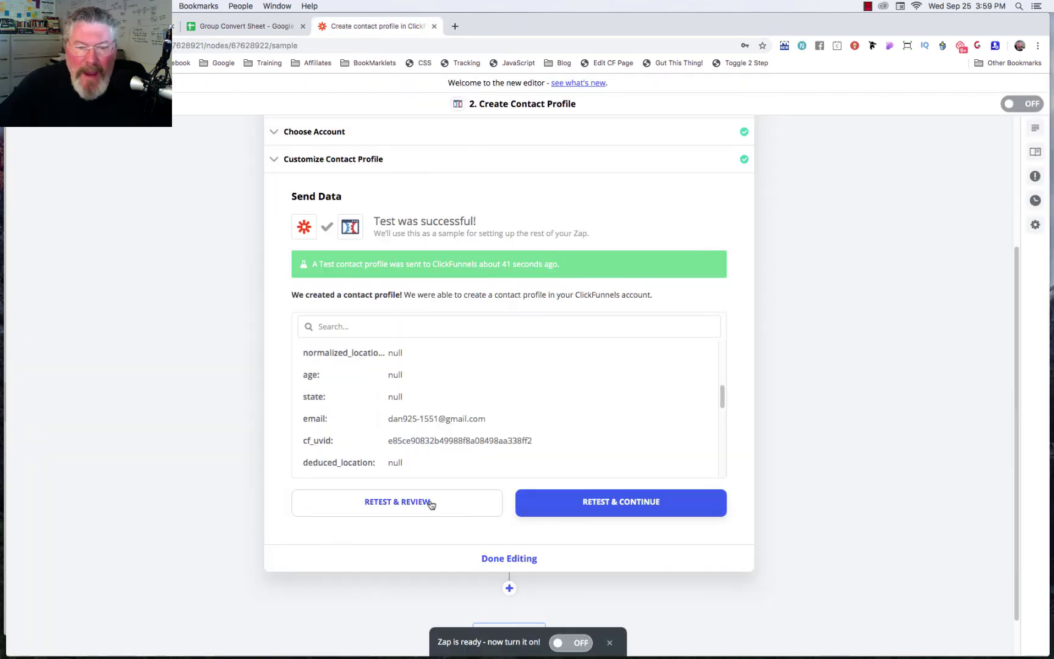
{"action": "left_click", "coordinate": [513, 559]}
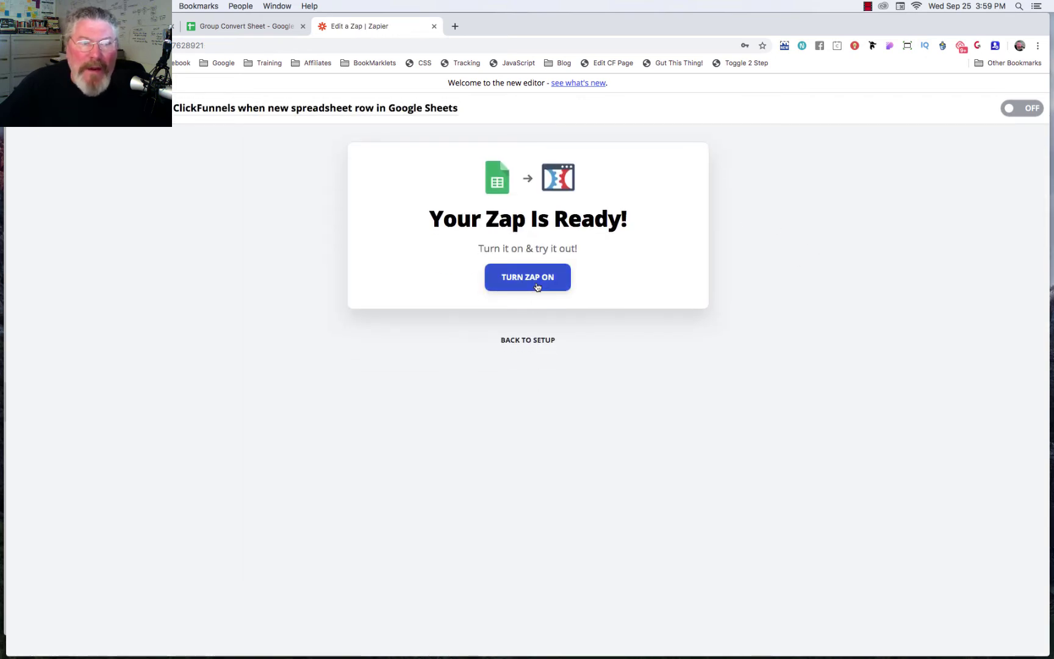
{"action": "left_click", "coordinate": [22, 108]}
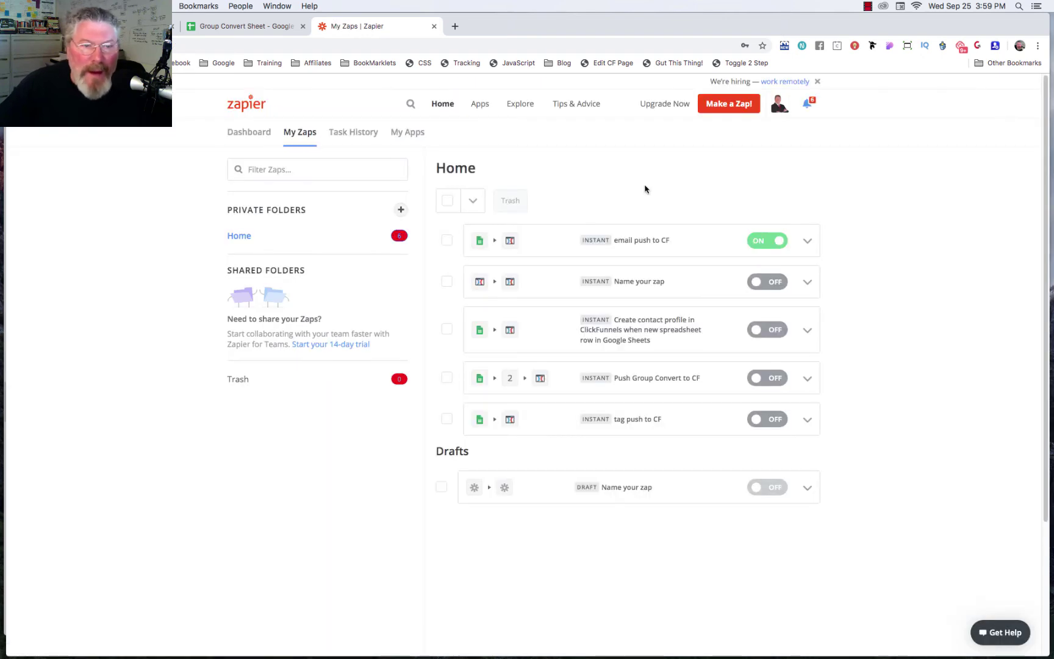
{"action": "left_click", "coordinate": [626, 329]}
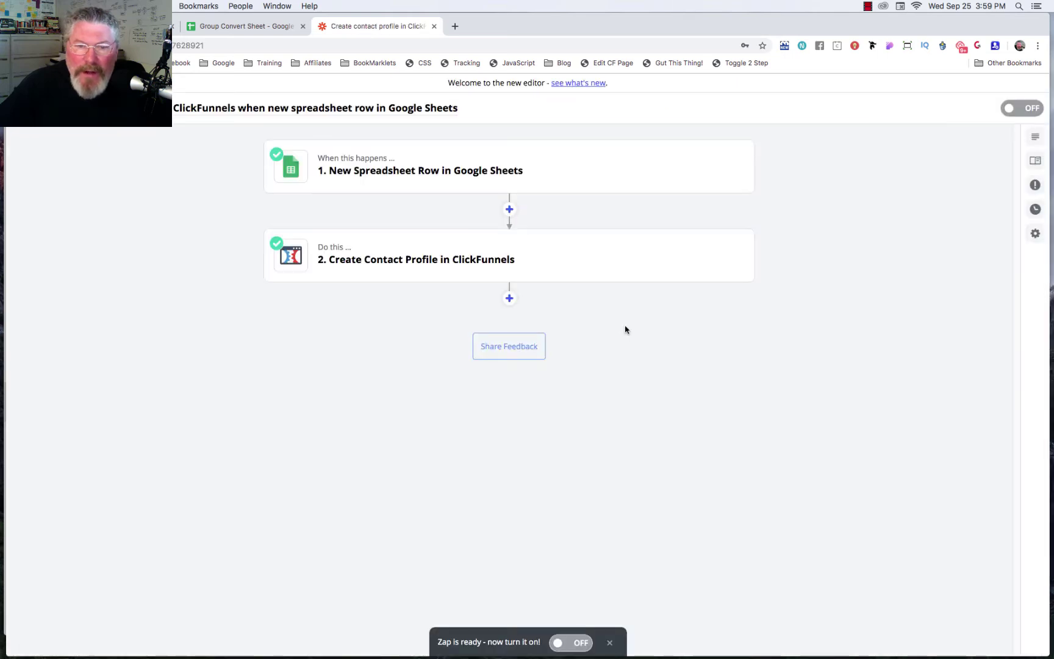
- Add a ClickFunnels action as the third step with Add Email to List as its event, and continue to the account choice
{"action": "left_click", "coordinate": [510, 300]}
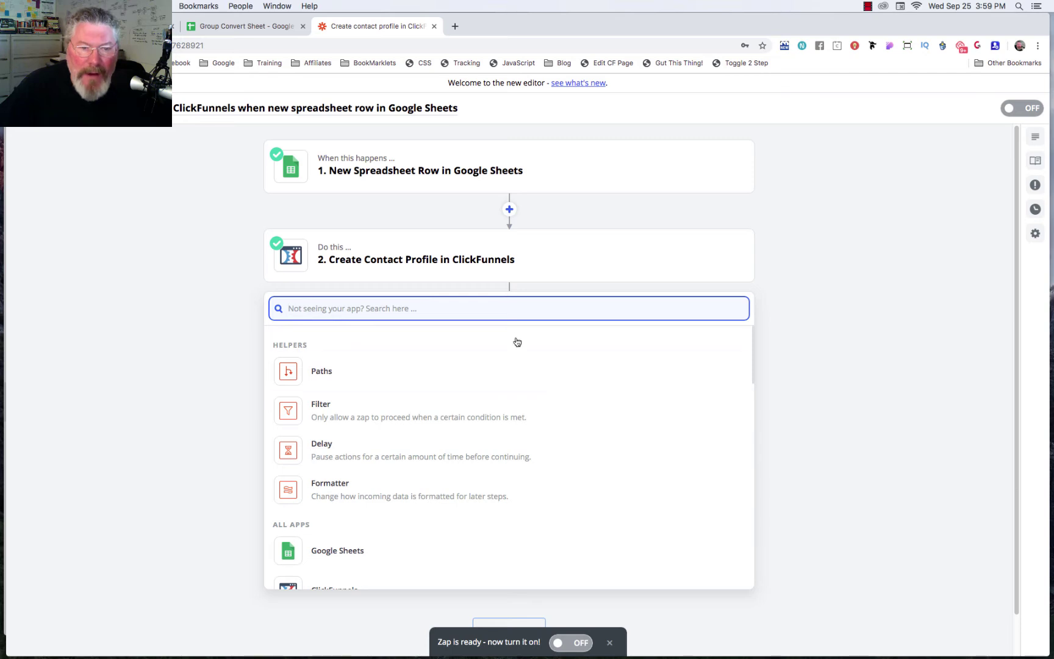
{"action": "scroll", "coordinate": [676, 385], "scroll_direction": "down", "scroll_amount": 5}
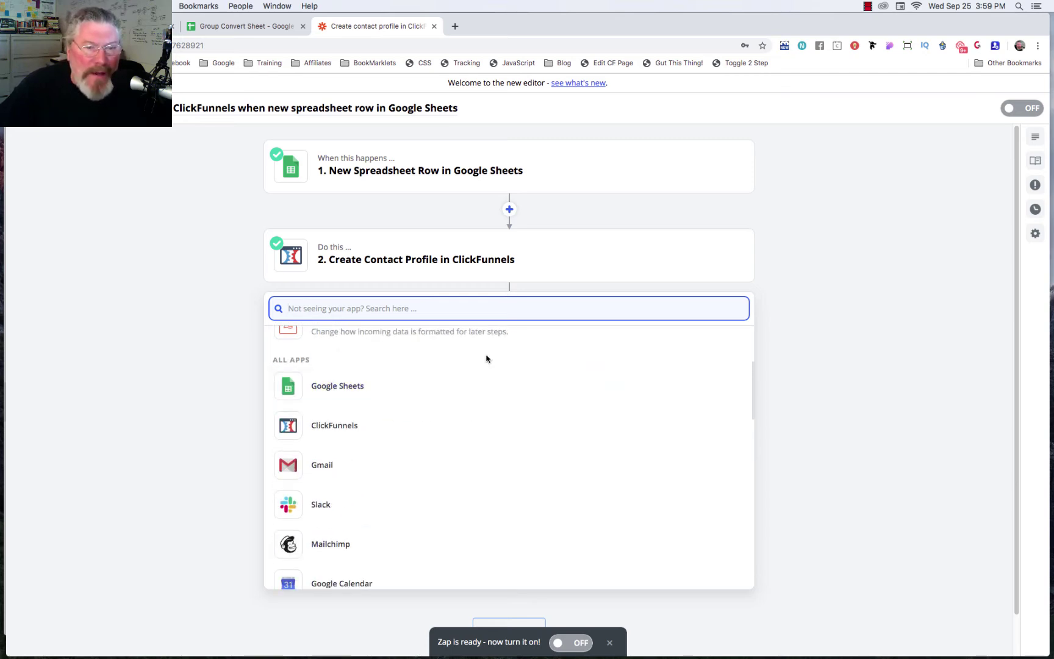
{"action": "left_click", "coordinate": [349, 425]}
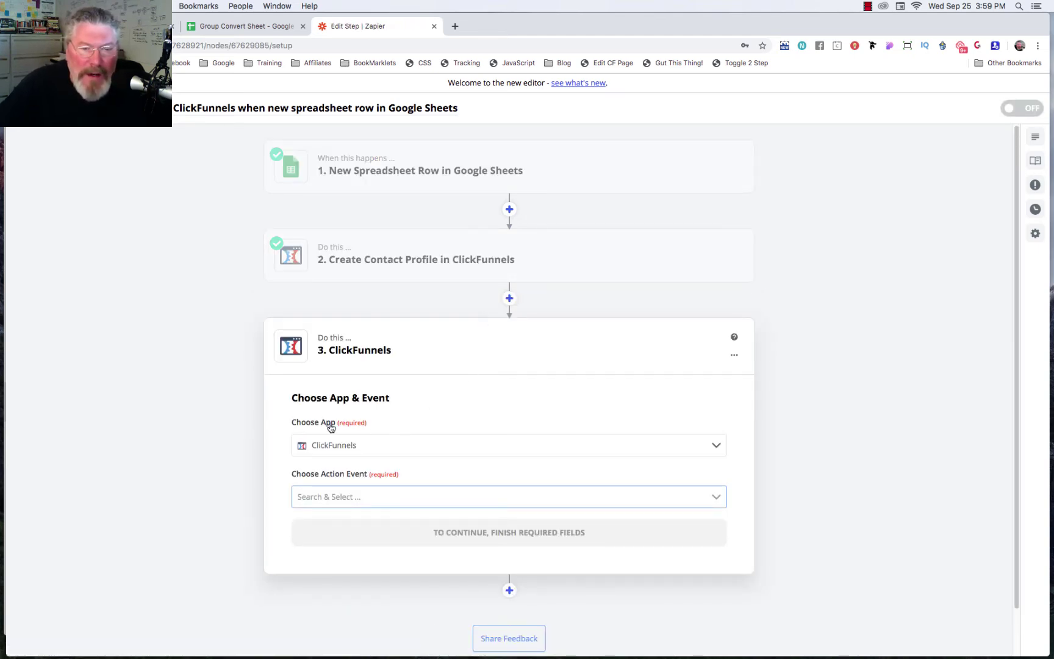
{"action": "left_click", "coordinate": [388, 493]}
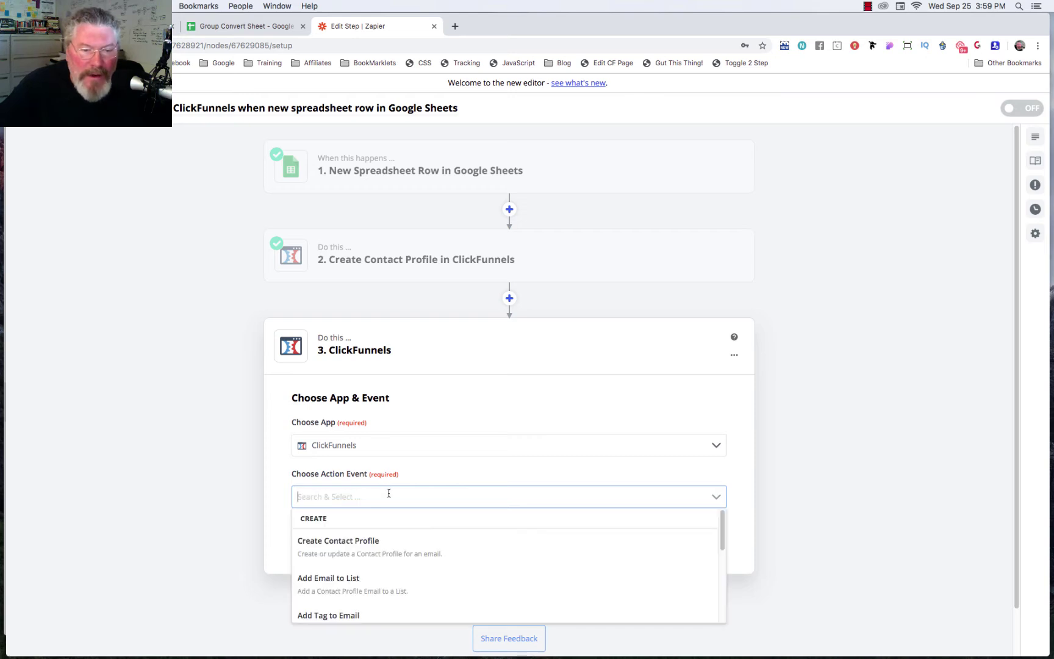
{"action": "left_click", "coordinate": [346, 587]}
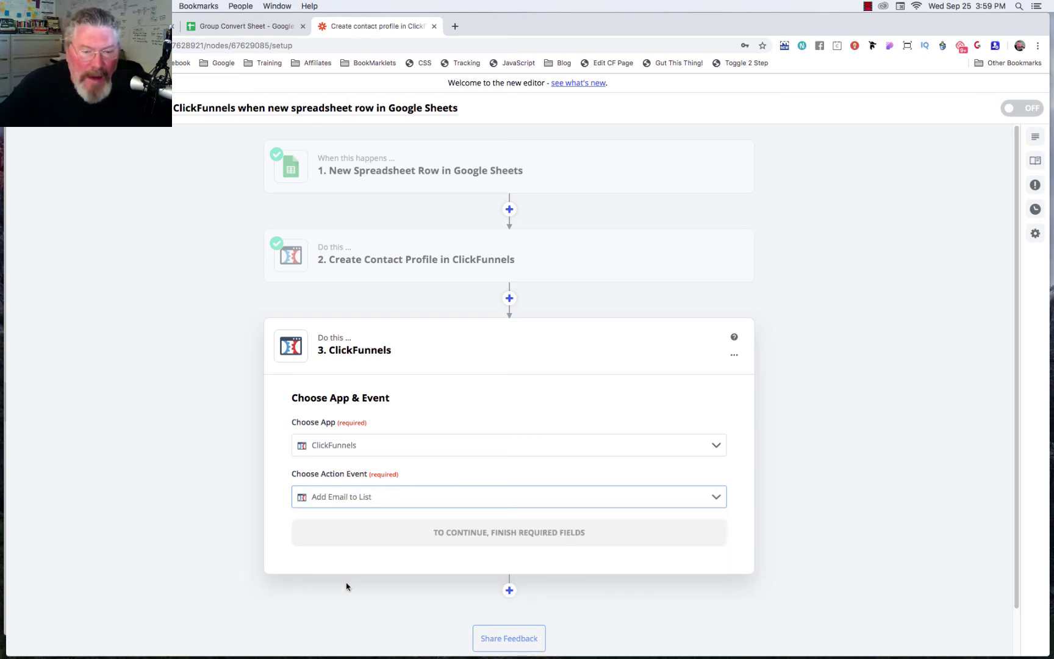
{"action": "left_click", "coordinate": [504, 533]}
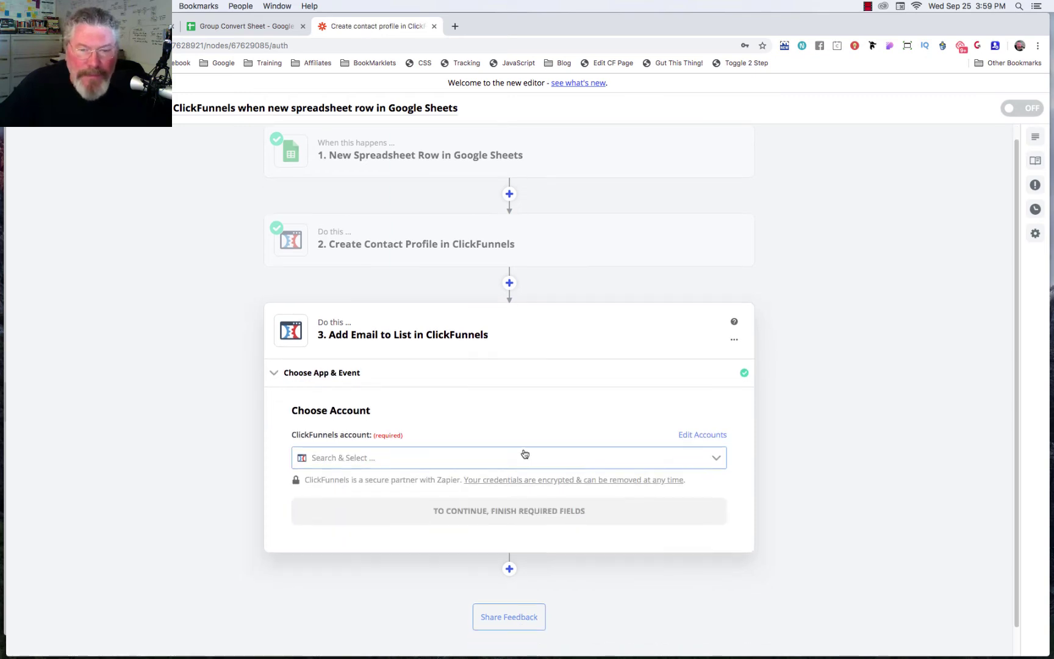
- Assign ClickFunnels Account #1 to the Add Email to List action and continue to its customization
{"action": "left_click", "coordinate": [457, 441]}
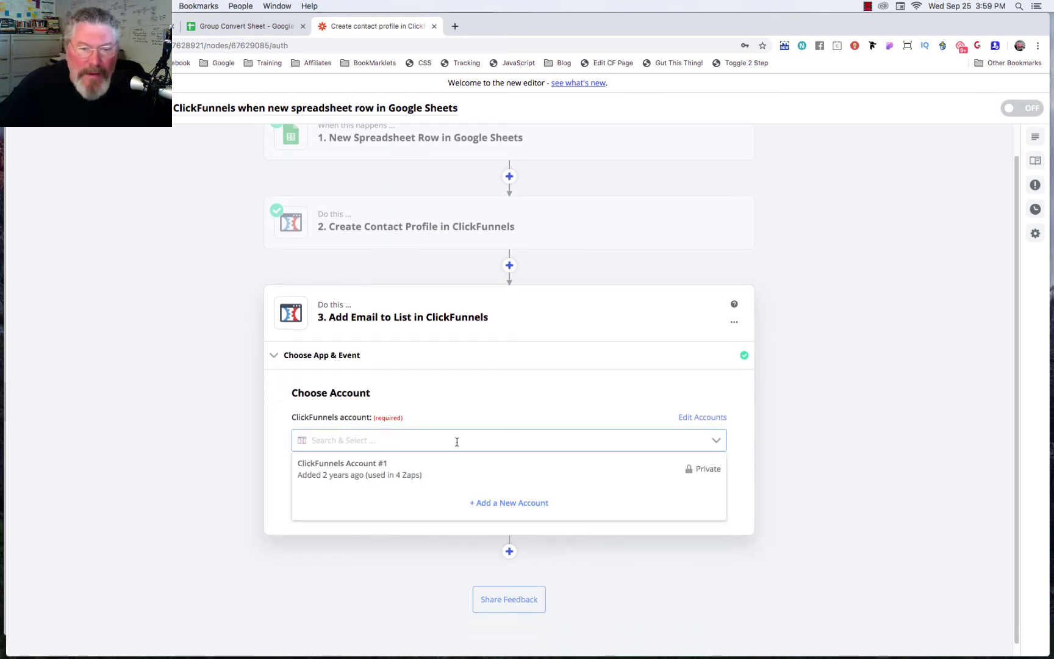
{"action": "left_click", "coordinate": [391, 475]}
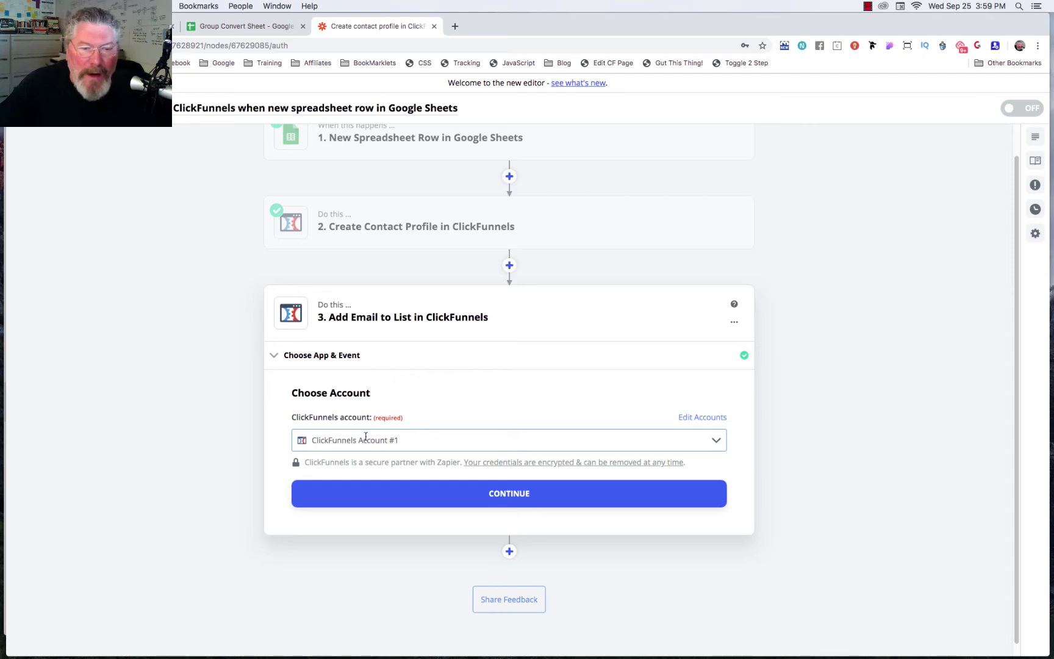
{"action": "left_click", "coordinate": [491, 493]}
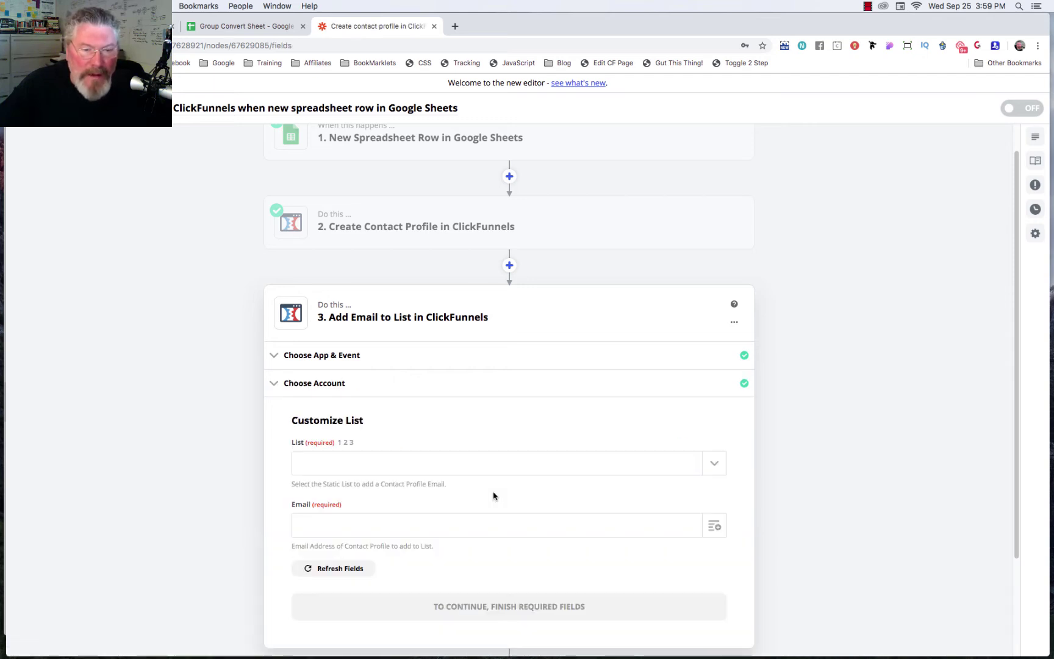
- Set the list to FBG-CFNHackers Joined, map the email to the Create Contact Profile step's Email field, and continue to the test
{"action": "left_click", "coordinate": [443, 467]}
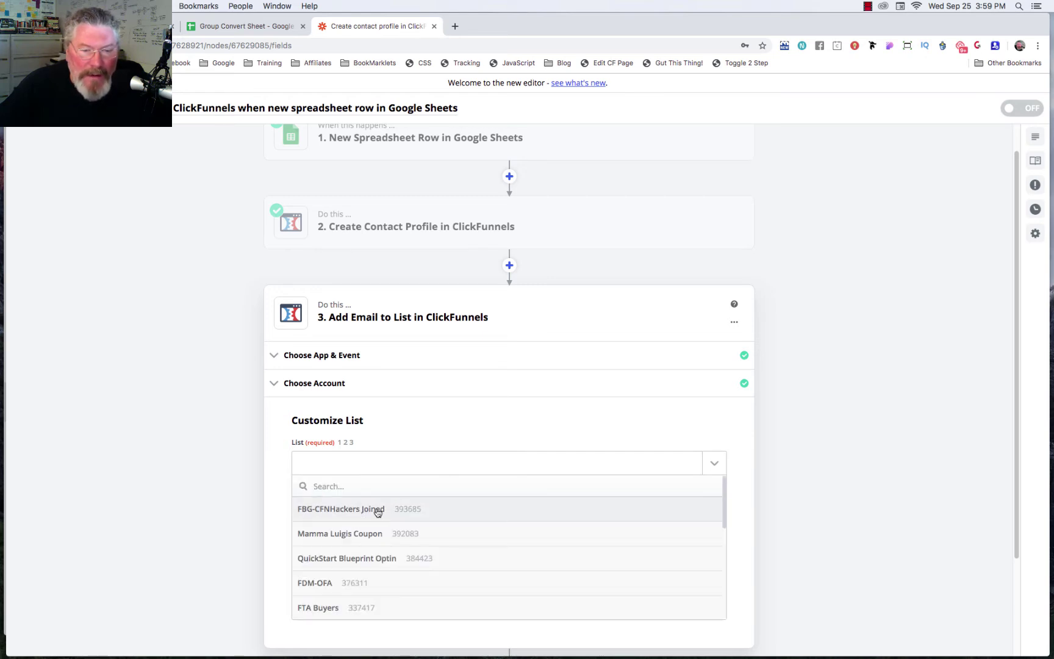
{"action": "left_click", "coordinate": [375, 509]}
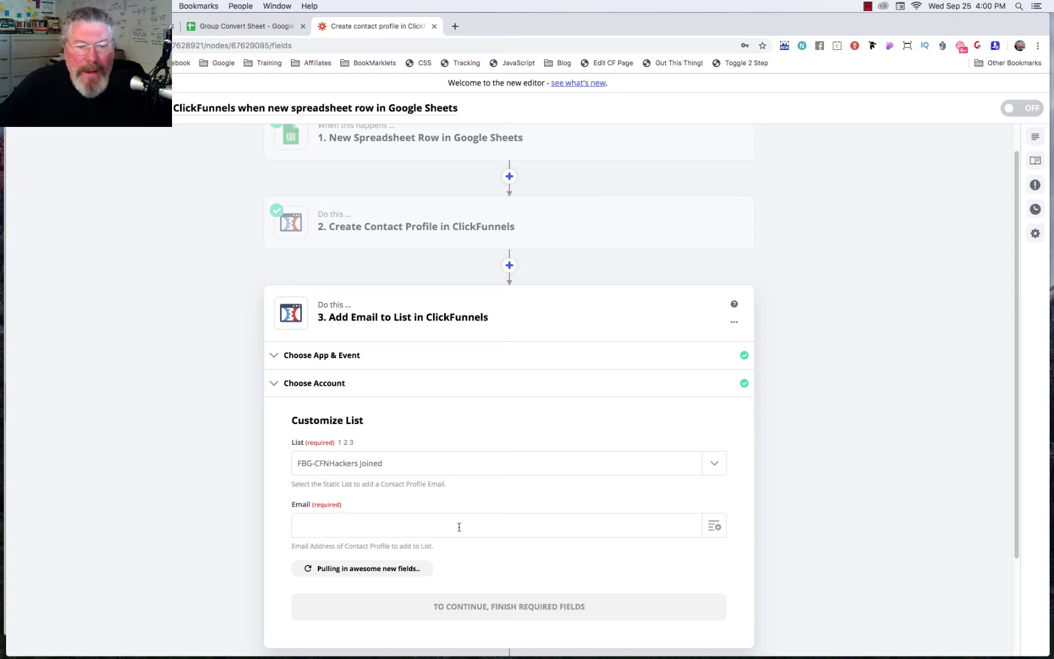
{"action": "left_click", "coordinate": [715, 526]}
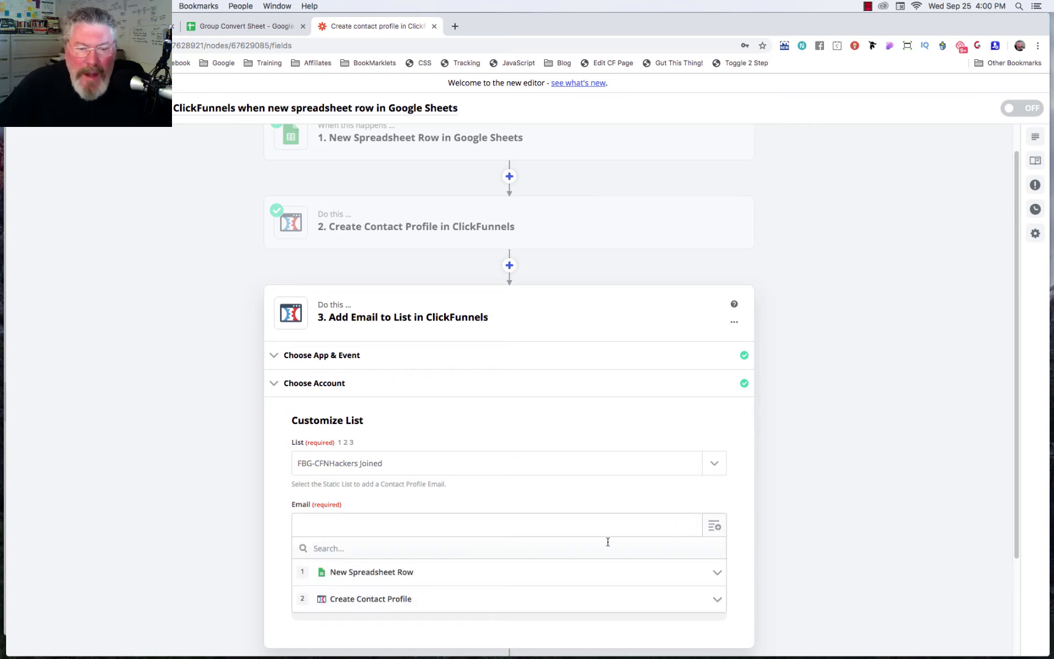
{"action": "left_click", "coordinate": [378, 600]}
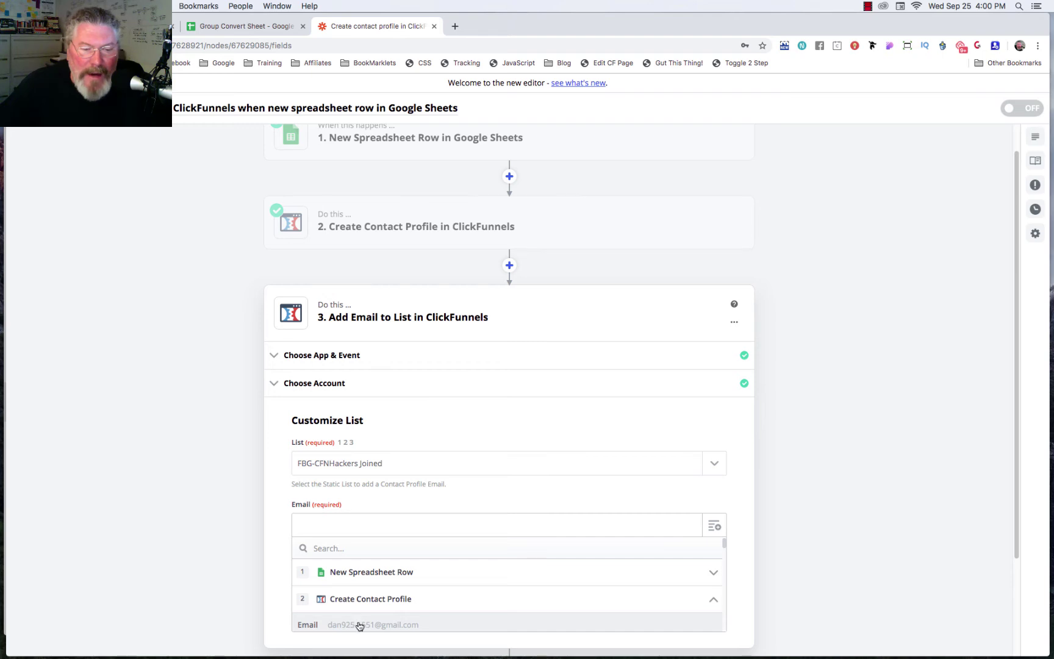
{"action": "left_click", "coordinate": [360, 626]}
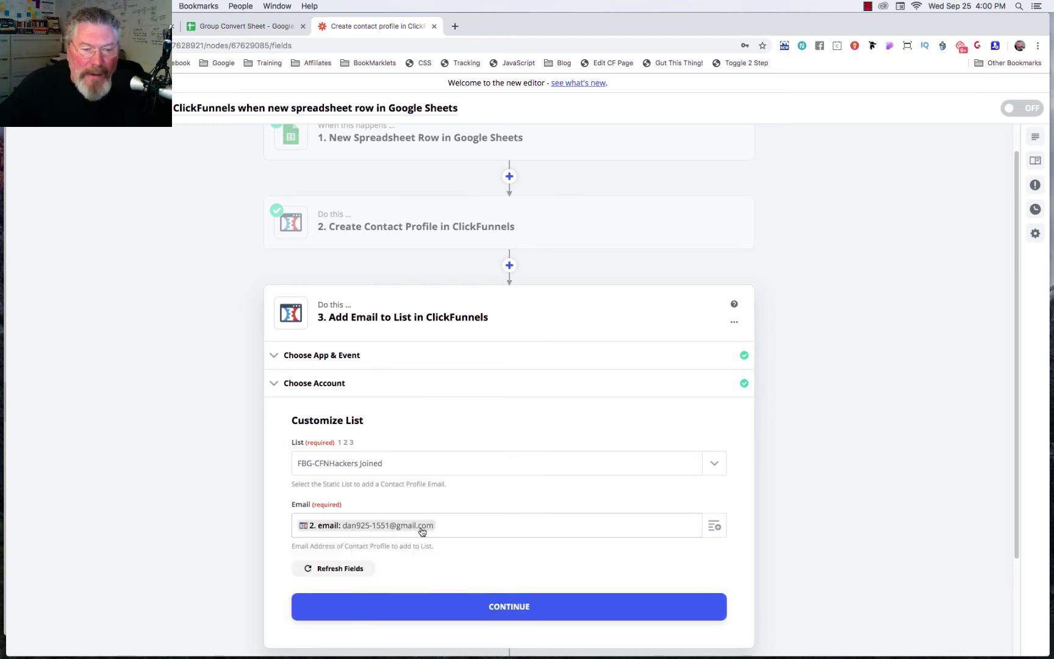
{"action": "left_click", "coordinate": [502, 605]}
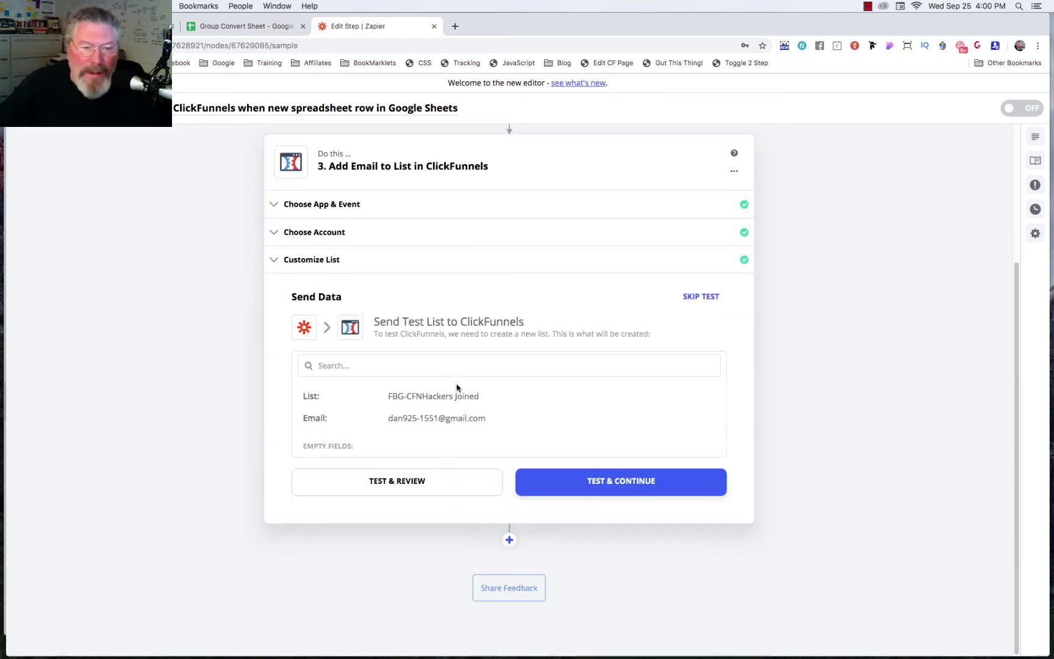
- Send the Add Email to List test to ClickFunnels and review the returned contact data
{"action": "left_click", "coordinate": [403, 482]}
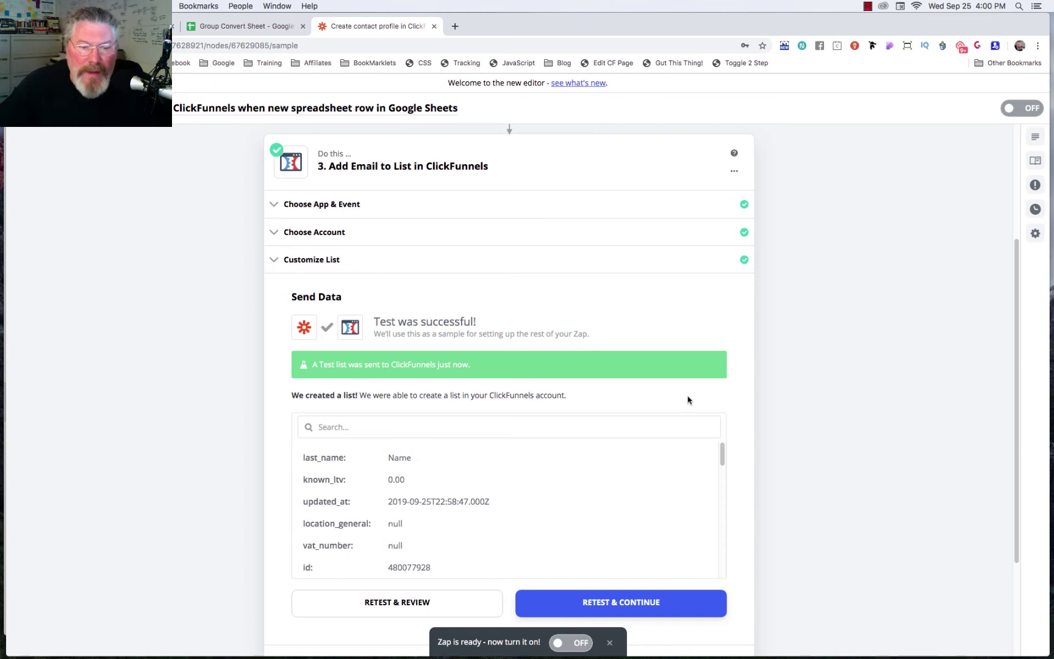
{"action": "scroll", "coordinate": [755, 384], "scroll_direction": "down", "scroll_amount": 5}
{"action": "scroll", "coordinate": [583, 353], "scroll_direction": "down", "scroll_amount": 5}
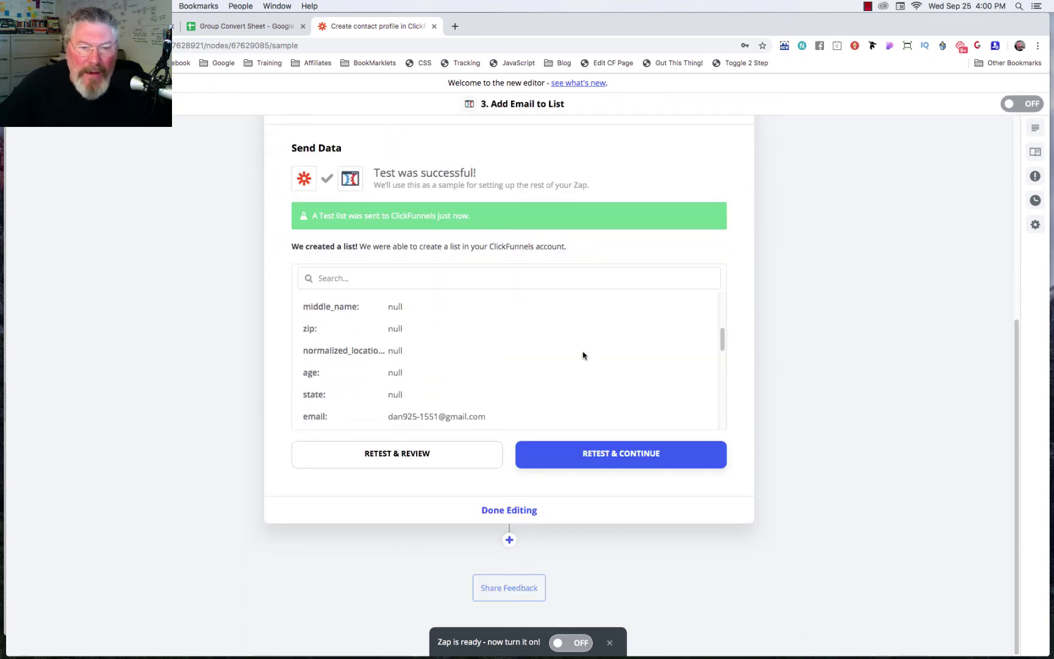
{"action": "scroll", "coordinate": [583, 355], "scroll_direction": "down", "scroll_amount": 10}
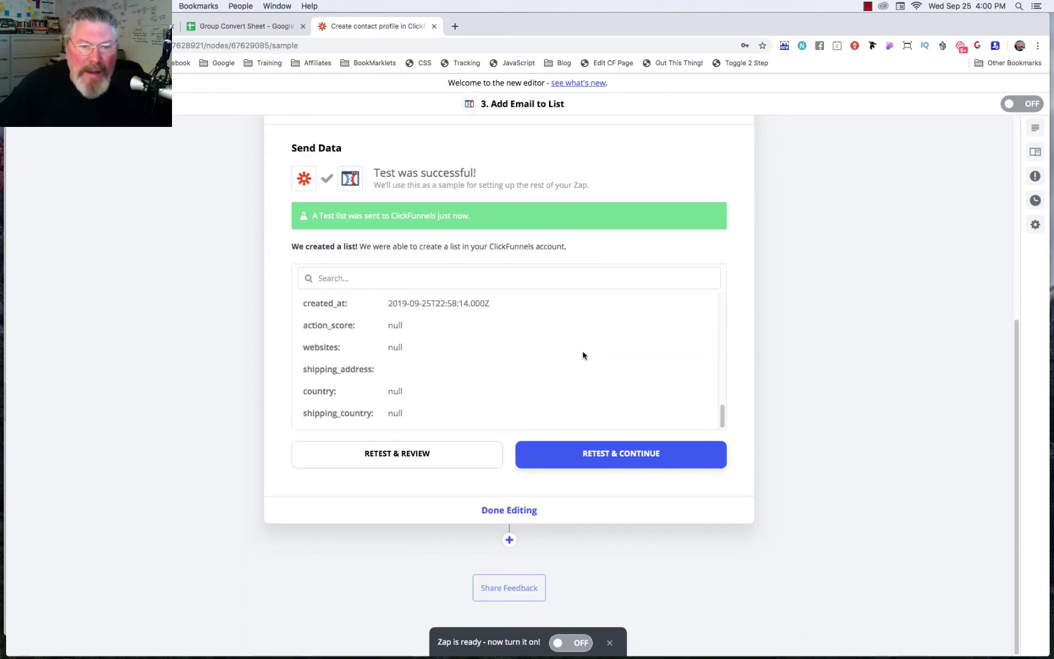
{"action": "scroll", "coordinate": [583, 355], "scroll_direction": "up", "scroll_amount": 10}
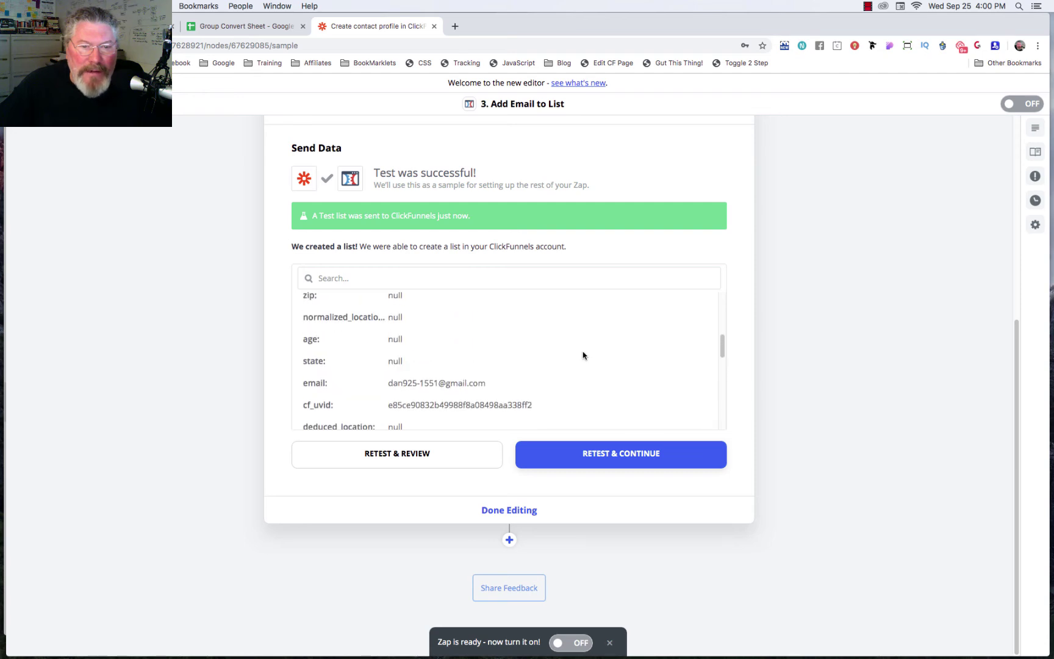
{"action": "scroll", "coordinate": [583, 355], "scroll_direction": "up", "scroll_amount": 5}
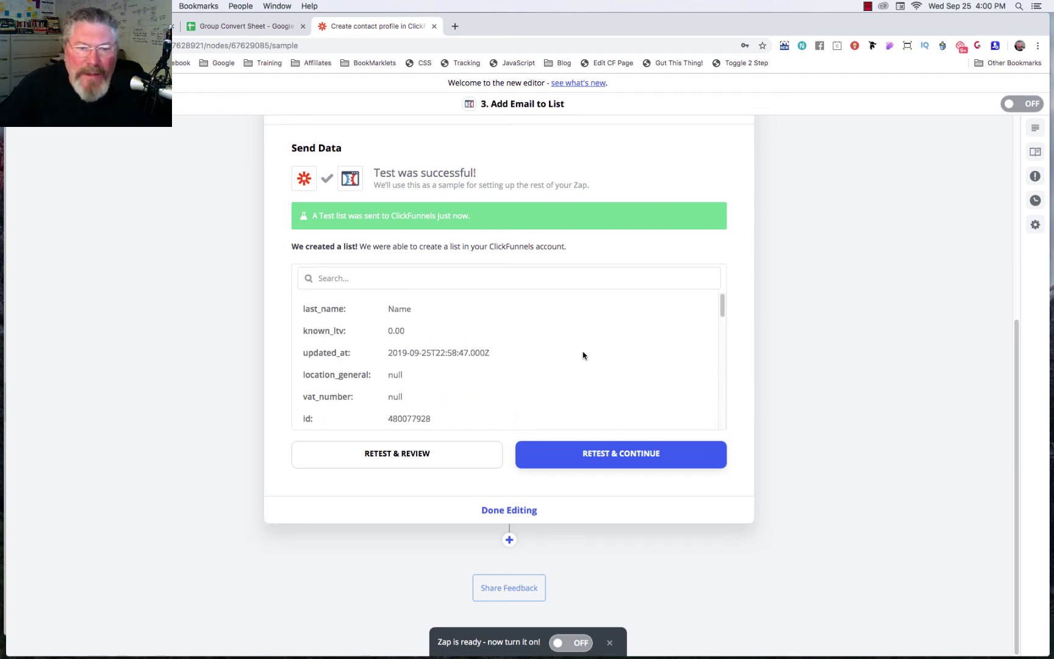
{"action": "scroll", "coordinate": [583, 355], "scroll_direction": "down", "scroll_amount": 15}
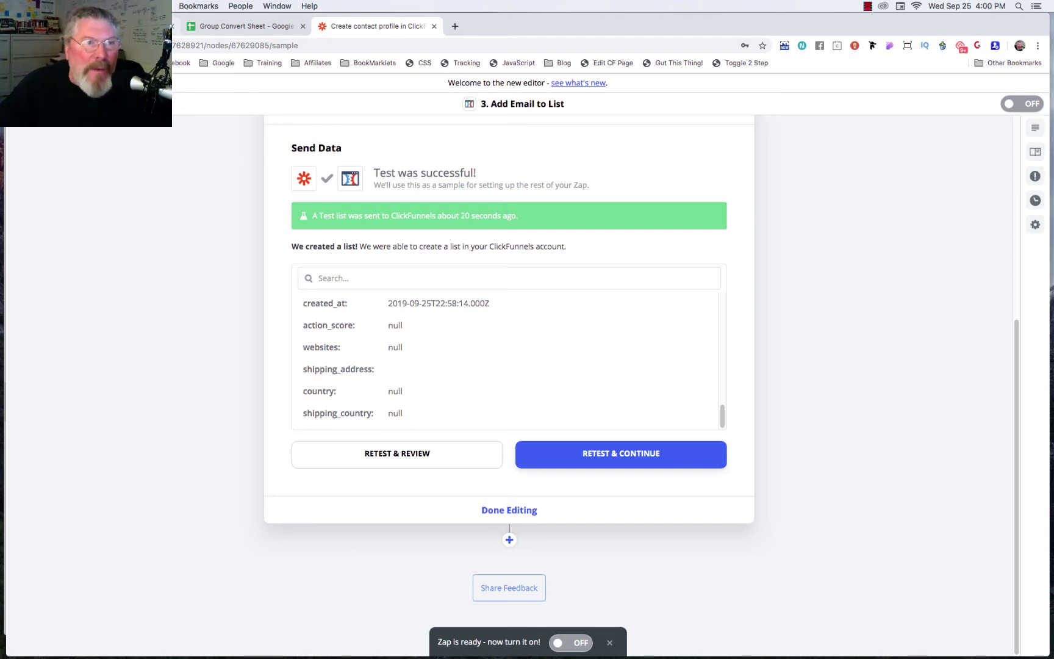
- Switch to ClickFunnels and open the FBG-CFNHackers Joined email list to check for the test contact
{"action": "key", "text": "ctrl+shift+Tab"}
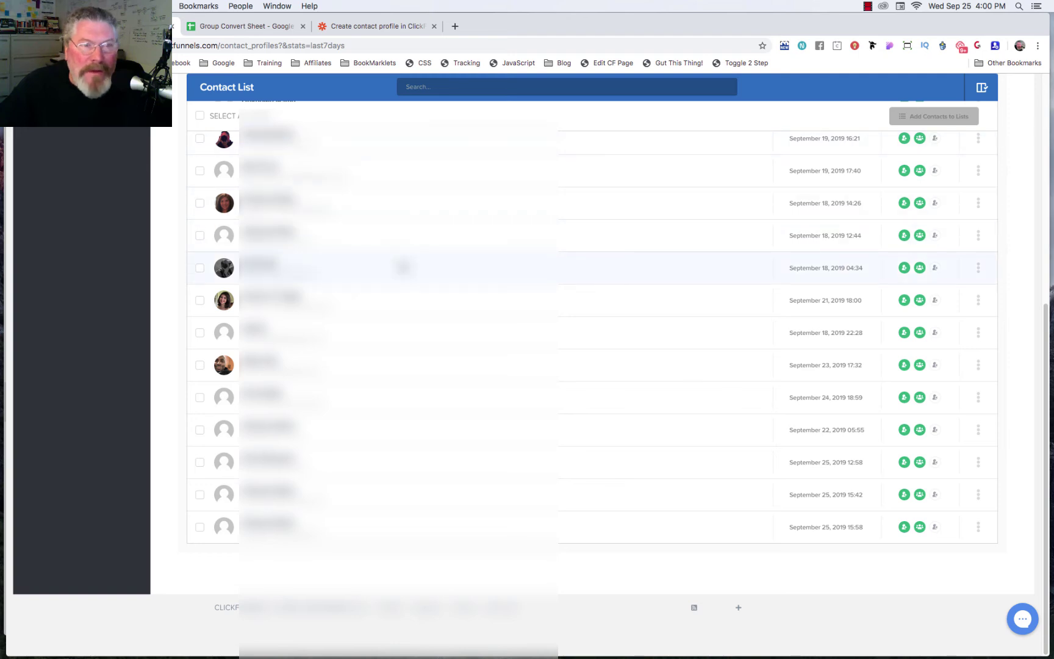
{"action": "scroll", "coordinate": [402, 266], "scroll_direction": "up", "scroll_amount": 6}
{"action": "left_click", "coordinate": [76, 192]}
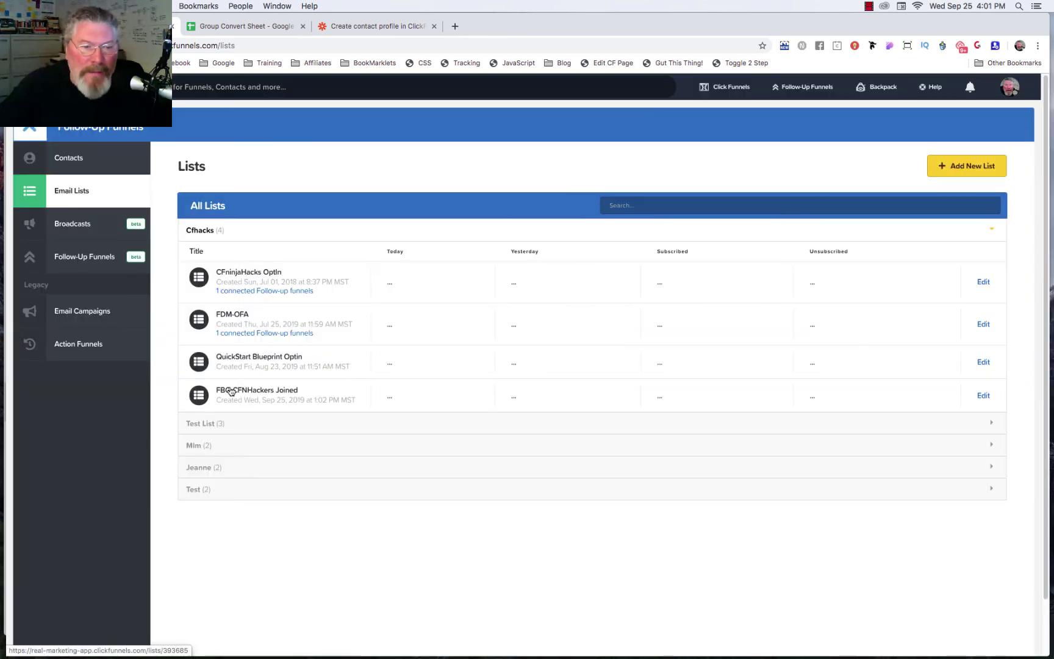
{"action": "left_click", "coordinate": [231, 391]}
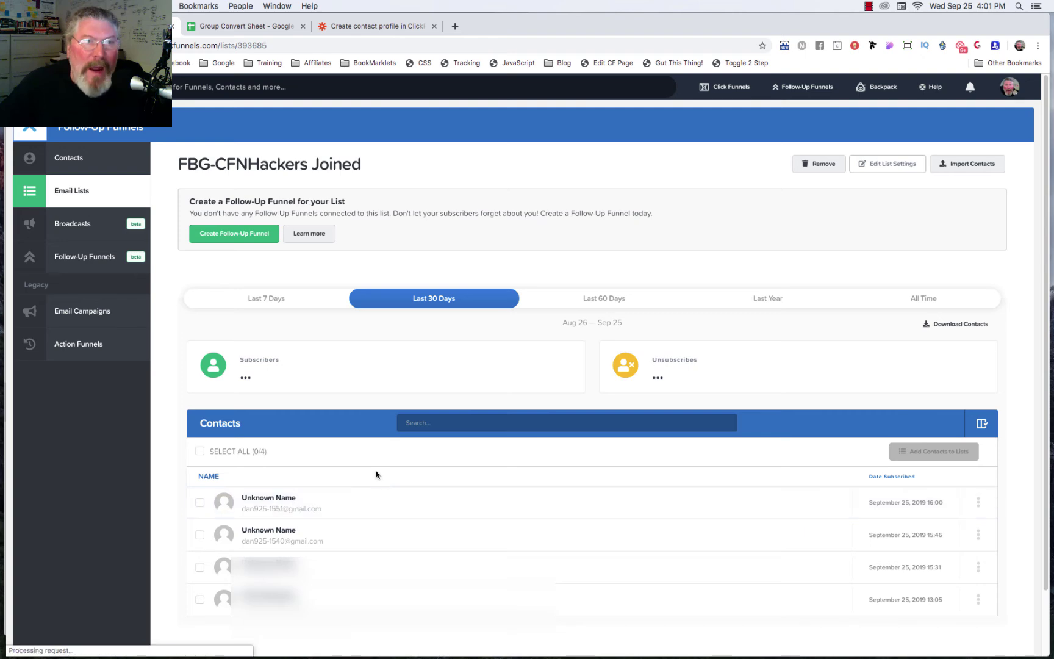
- Return to Zapier, add a ClickFunnels action as the fourth step with Add Tag to Email as its event, and continue to the account choice
{"action": "left_click", "coordinate": [349, 26]}
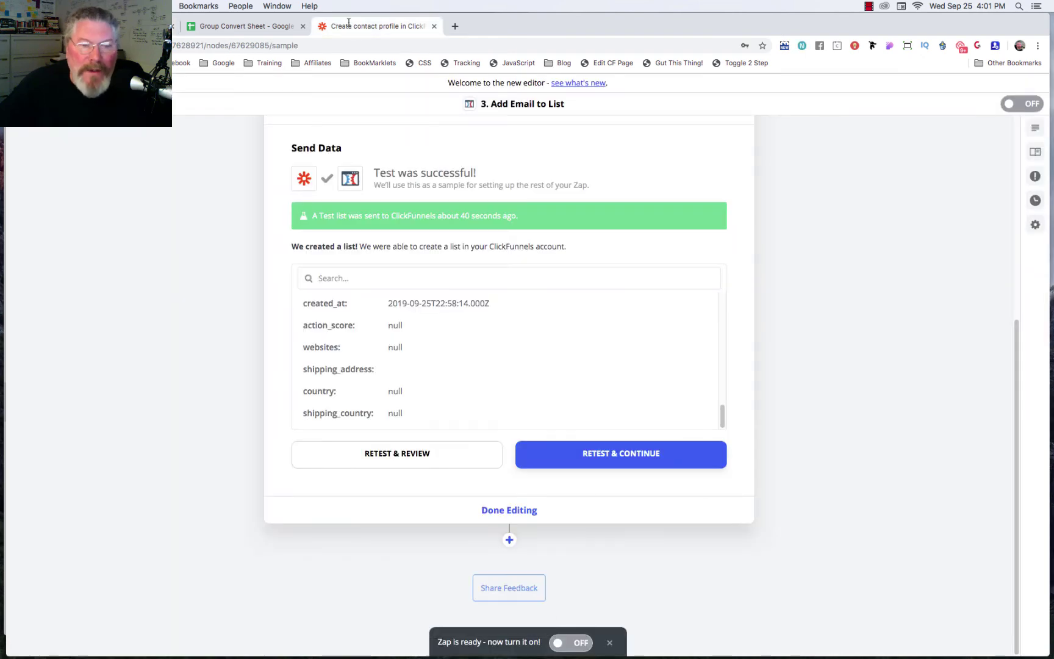
{"action": "left_click", "coordinate": [510, 541]}
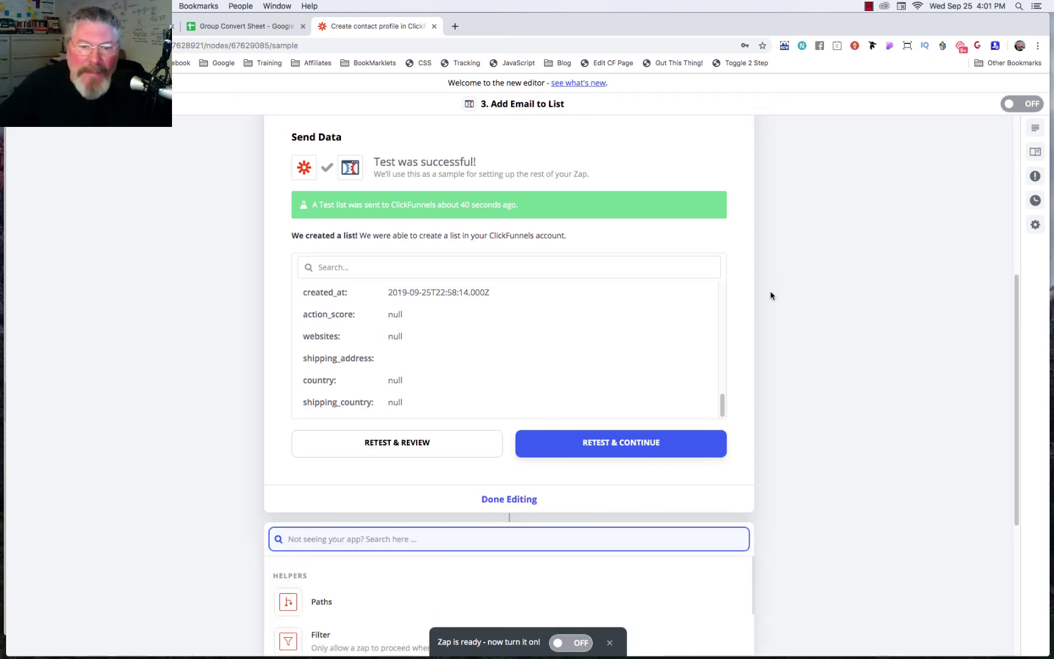
{"action": "scroll", "coordinate": [621, 454], "scroll_direction": "down", "scroll_amount": 2}
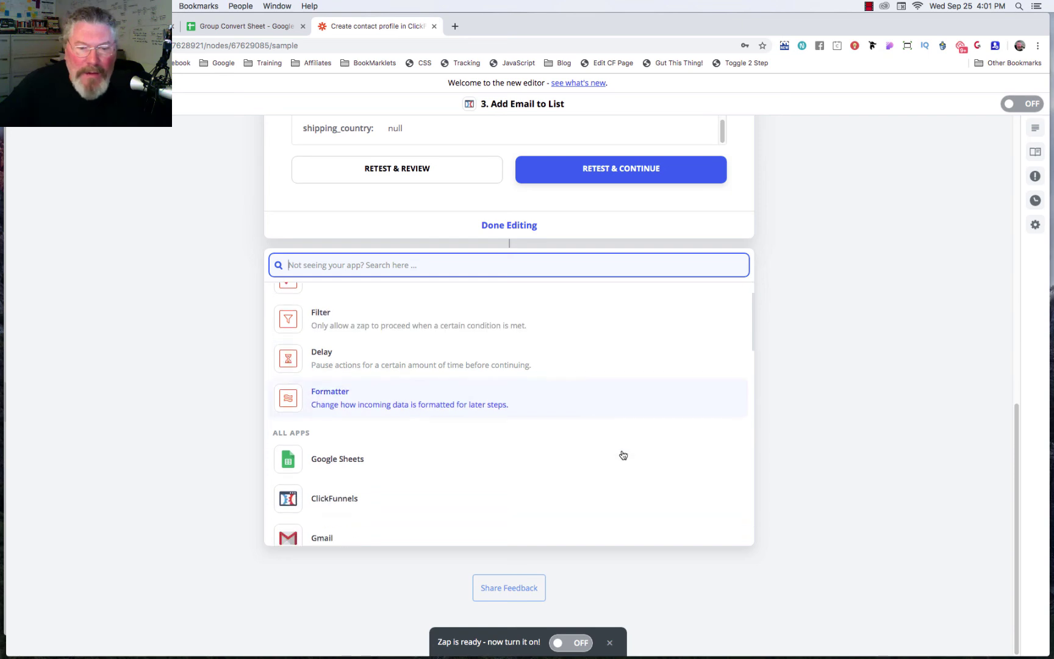
{"action": "left_click", "coordinate": [325, 501]}
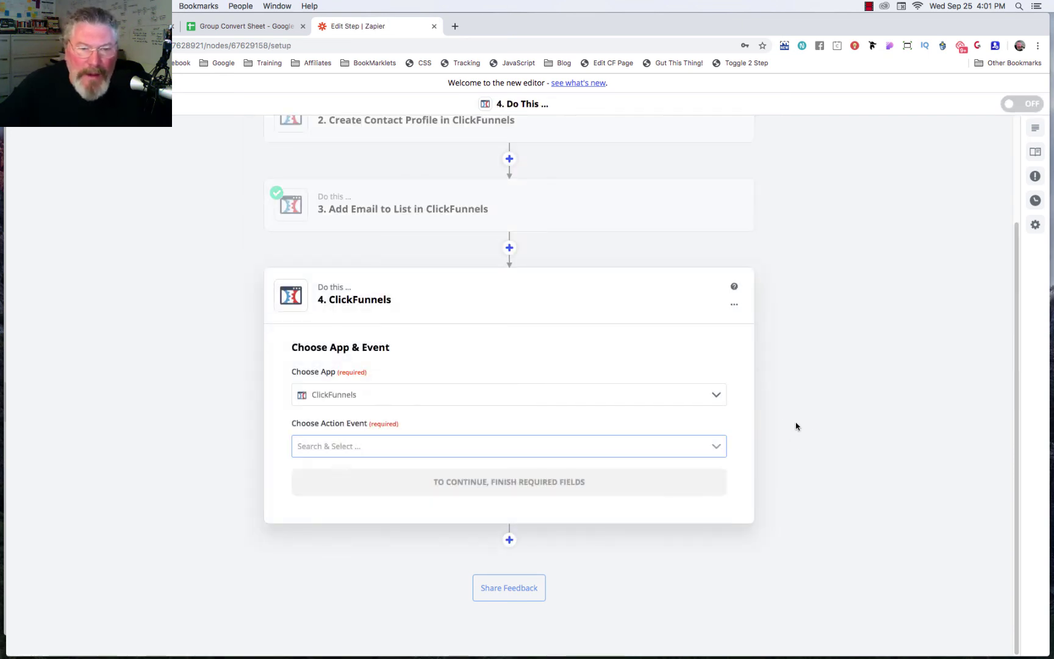
{"action": "left_click", "coordinate": [364, 446]}
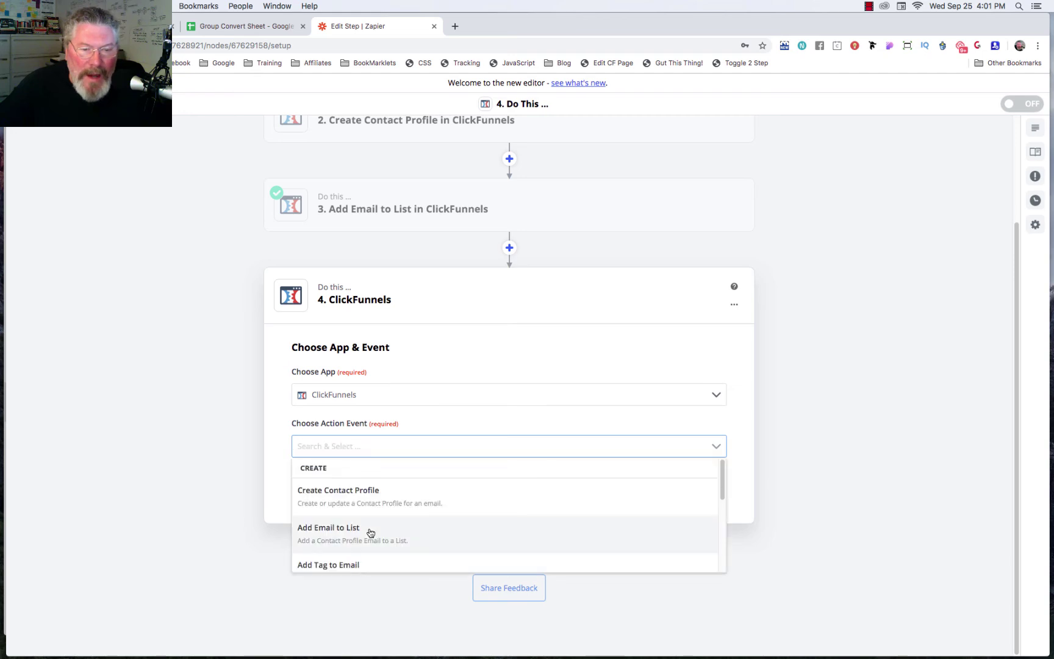
{"action": "left_click", "coordinate": [341, 567]}
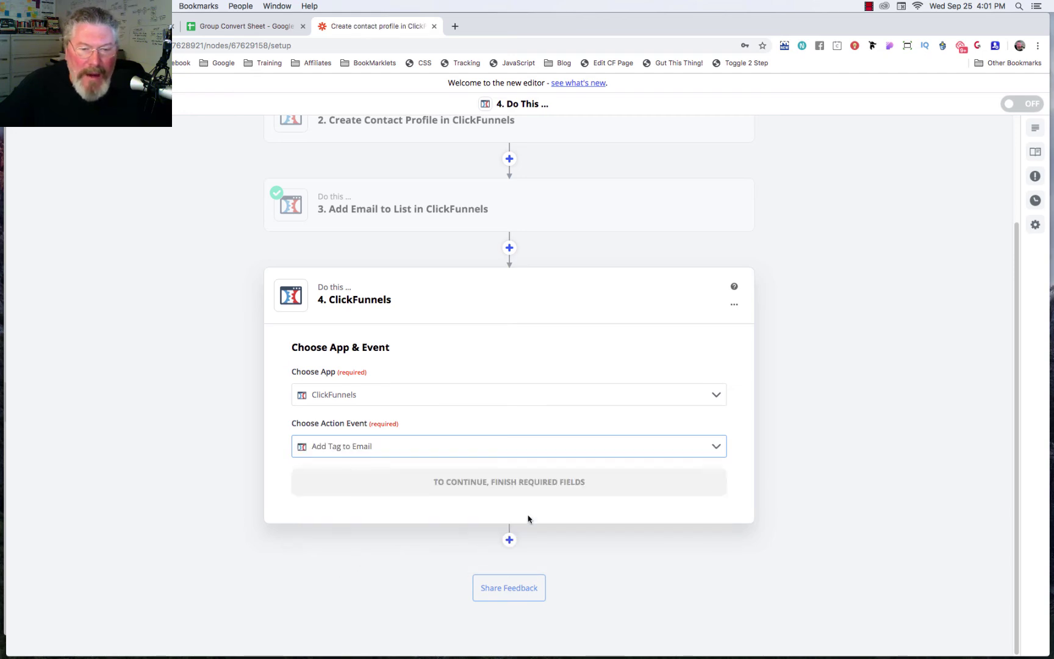
{"action": "left_click", "coordinate": [519, 483]}
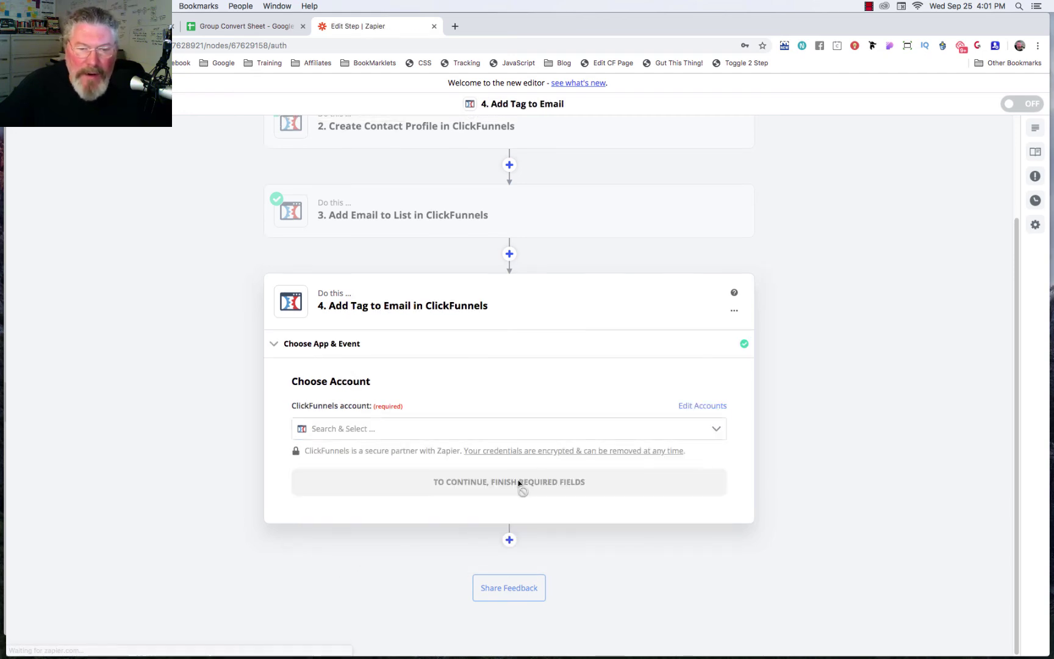
- Assign ClickFunnels Account #1 to the Add Tag to Email action and continue to its customization
{"action": "left_click", "coordinate": [486, 429]}
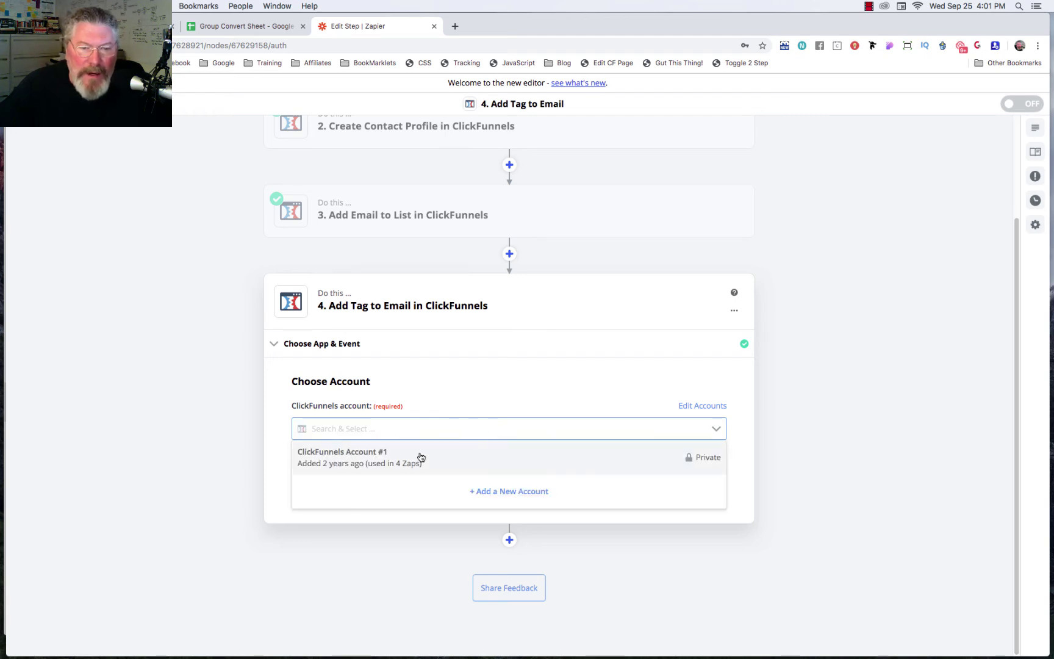
{"action": "left_click", "coordinate": [403, 462]}
{"action": "left_click", "coordinate": [482, 484]}
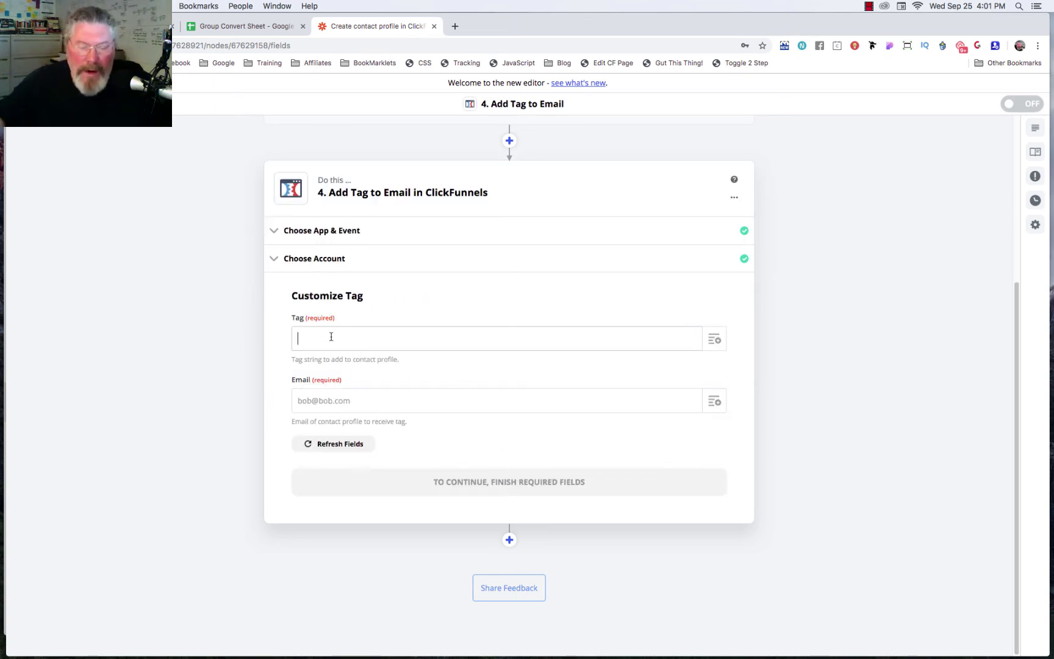
- Set the tag to FBG-CFNHackers, map the email to the Create Contact Profile step's Email field, and continue to the test
{"action": "type", "text": "FBG"}
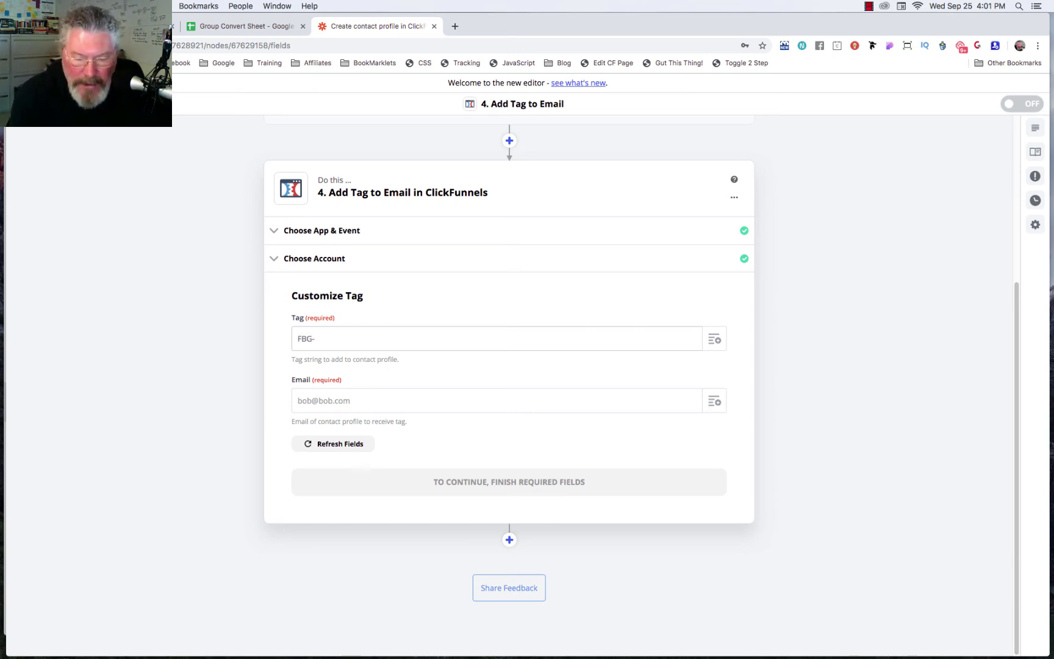
{"action": "type", "text": "-CFN"}
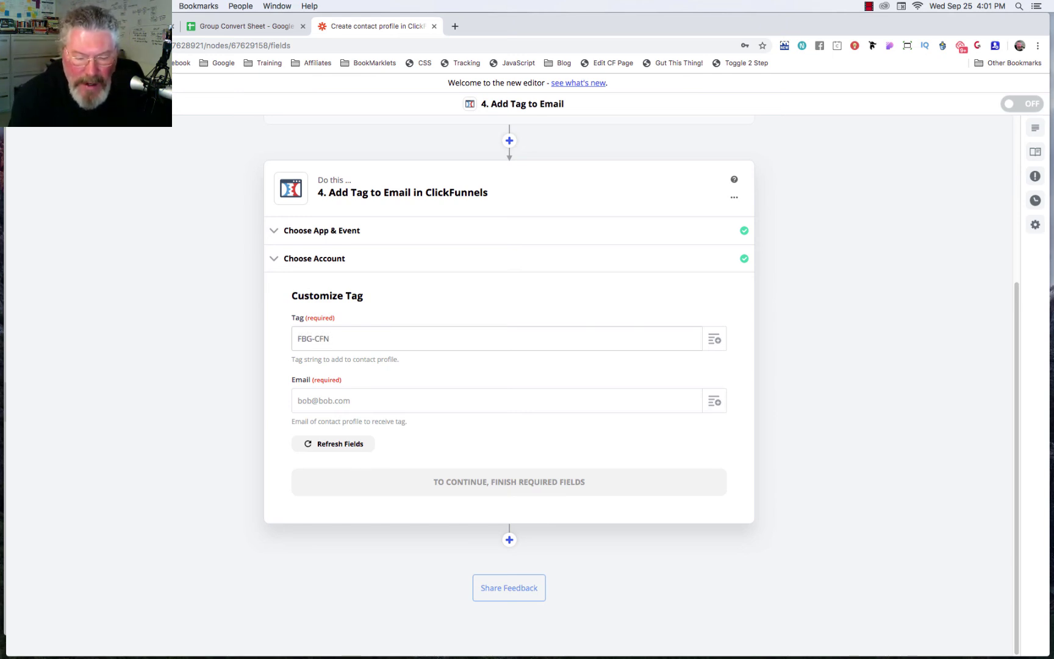
{"action": "type", "text": "Hackers"}
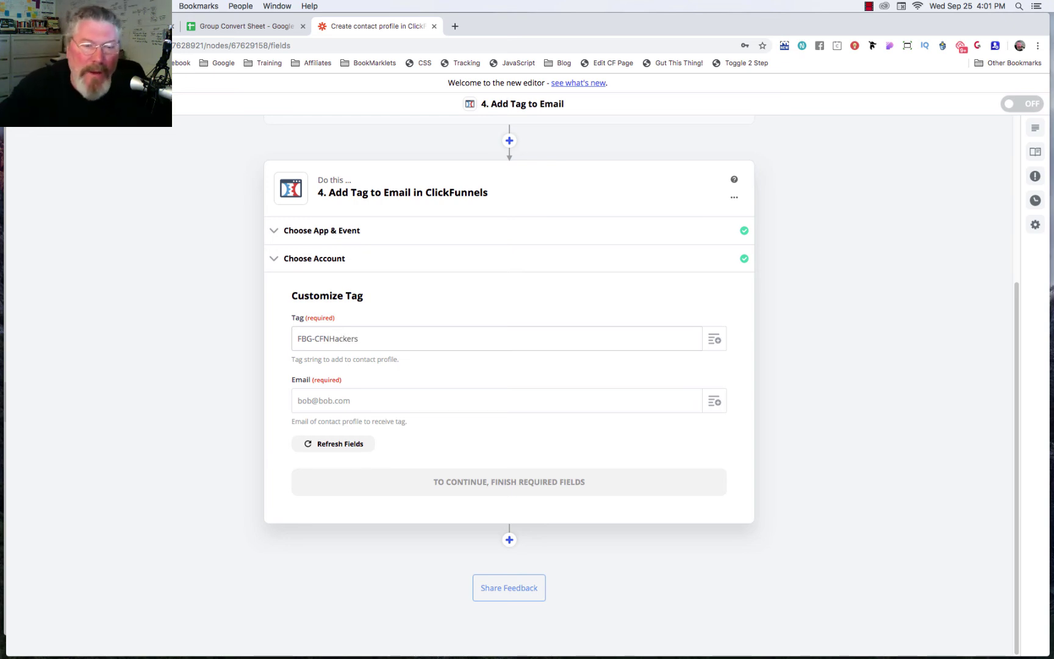
{"action": "left_click", "coordinate": [715, 402]}
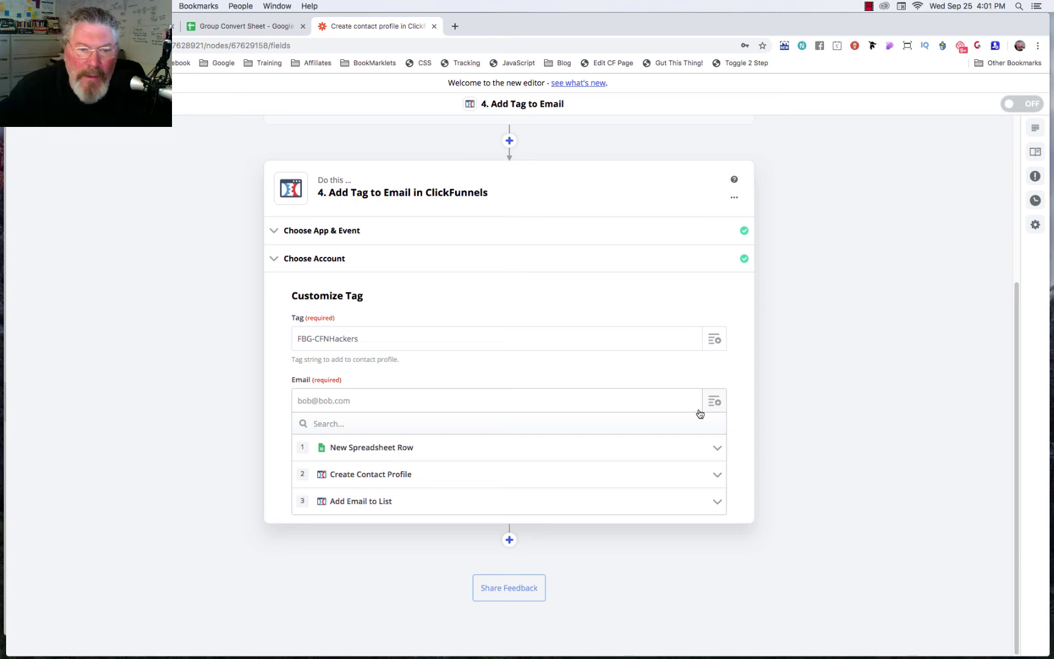
{"action": "left_click", "coordinate": [372, 478]}
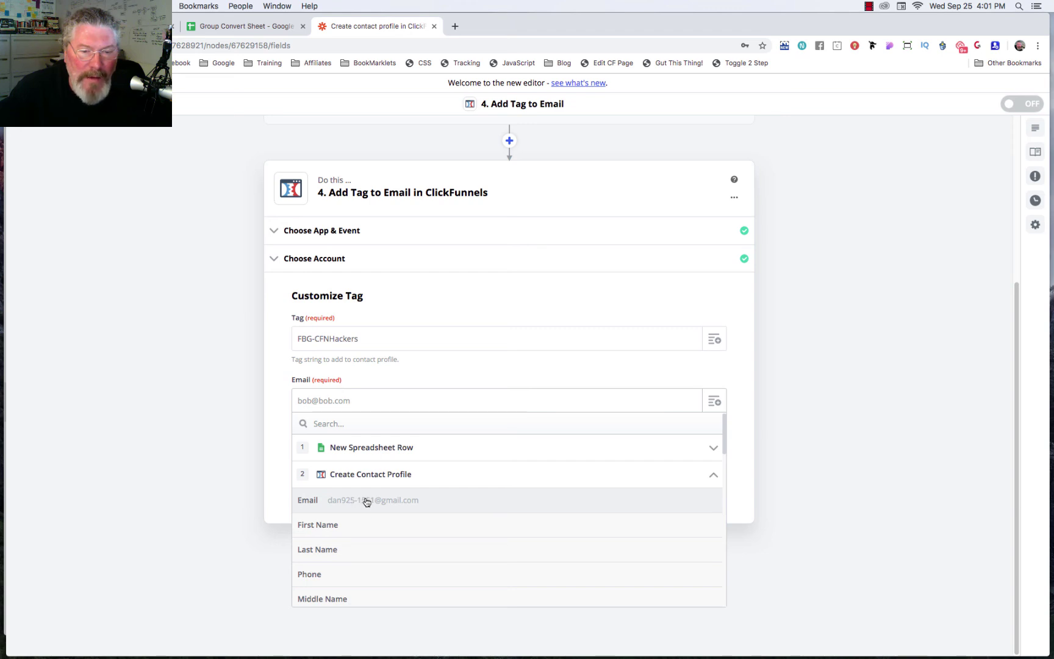
{"action": "left_click", "coordinate": [367, 501]}
{"action": "left_click", "coordinate": [501, 485]}
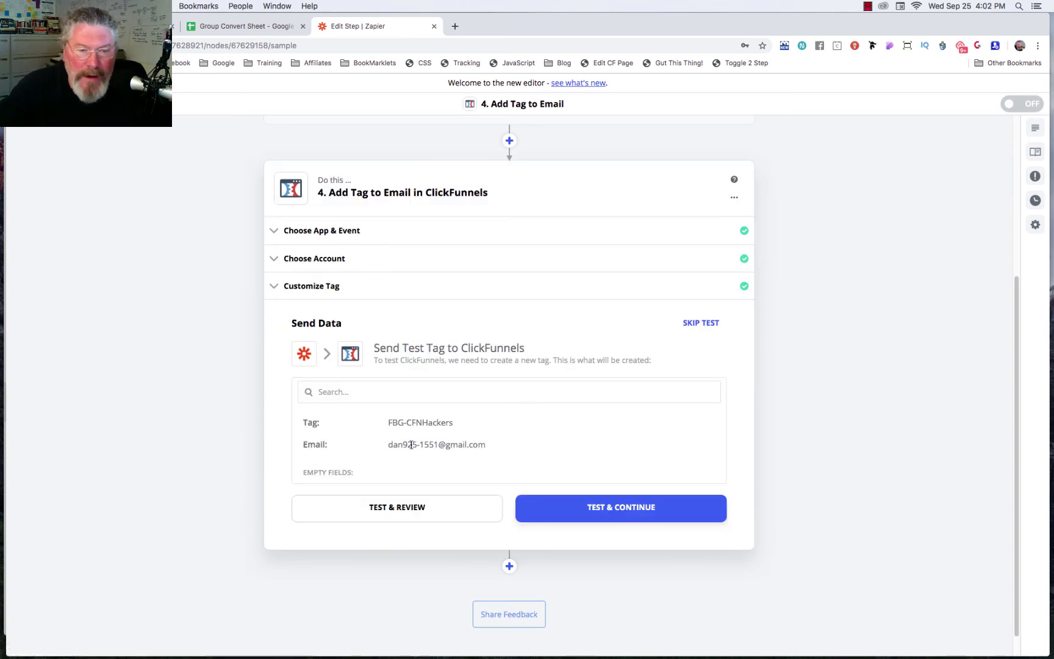
- Send the Add Tag to Email test to ClickFunnels, review the returned tags, and finish editing the action
{"action": "left_click", "coordinate": [401, 509]}
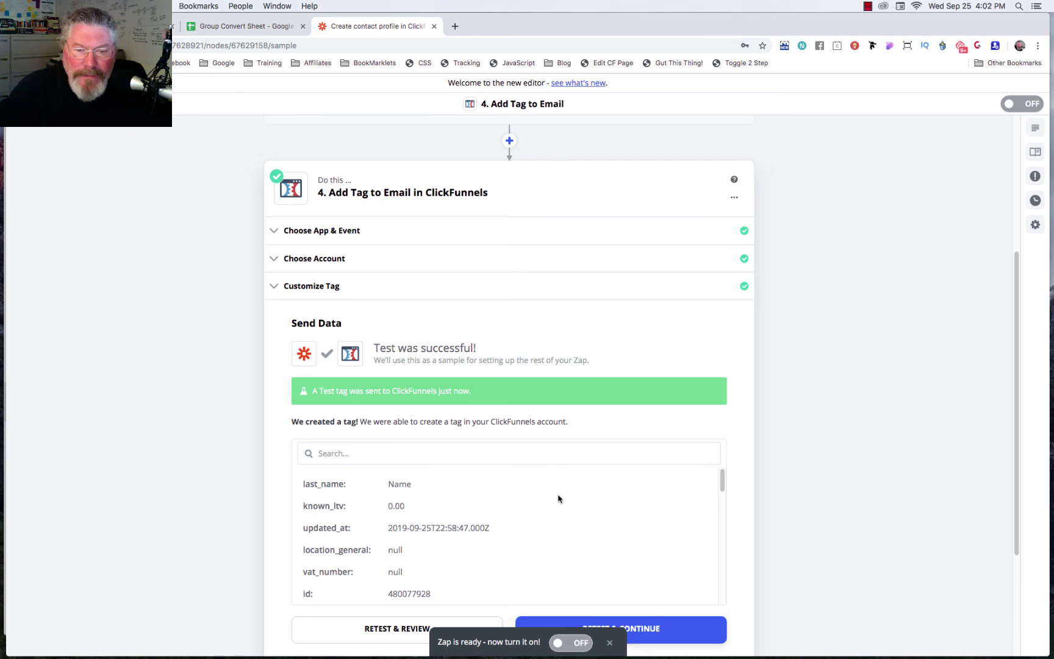
{"action": "scroll", "coordinate": [558, 498], "scroll_direction": "down", "scroll_amount": 10}
{"action": "scroll", "coordinate": [487, 528], "scroll_direction": "down", "scroll_amount": 10}
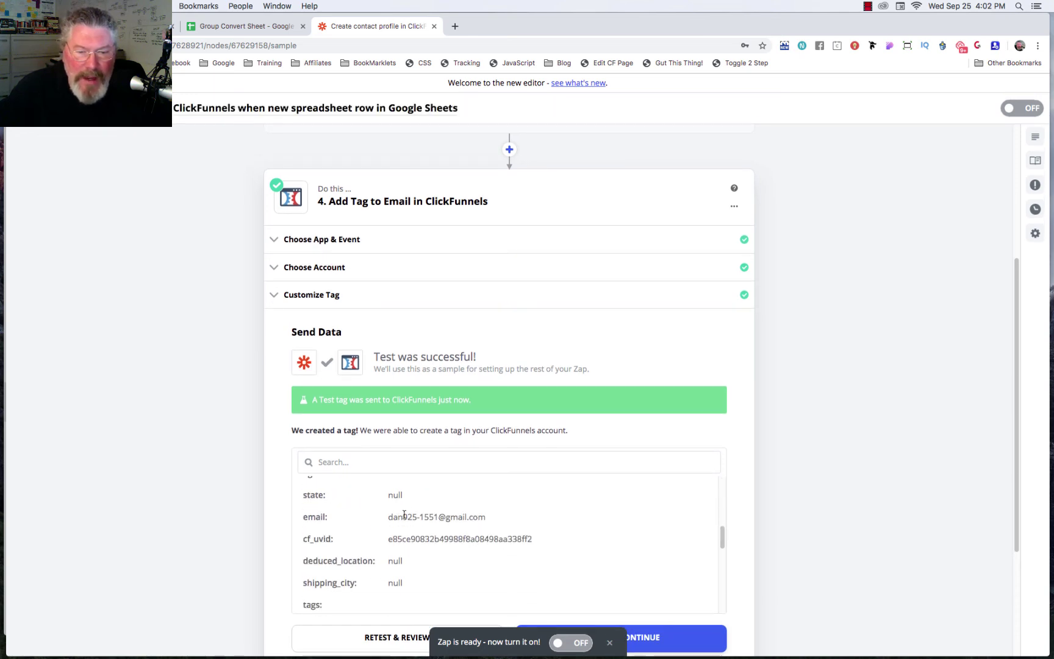
{"action": "scroll", "coordinate": [487, 529], "scroll_direction": "up", "scroll_amount": 5}
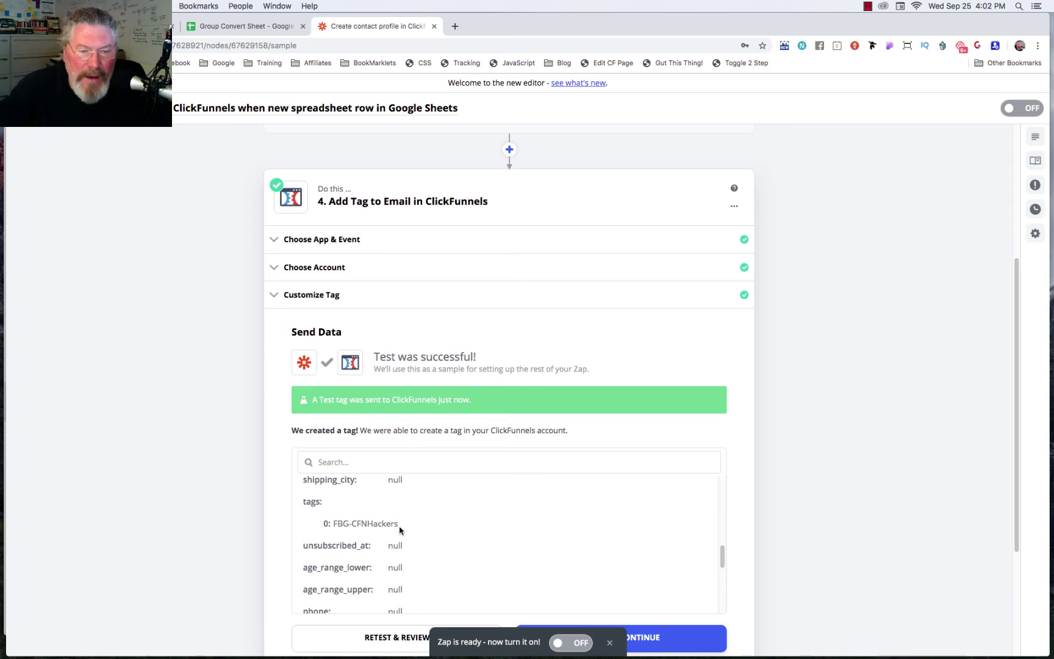
{"action": "scroll", "coordinate": [470, 522], "scroll_direction": "down", "scroll_amount": 3}
{"action": "scroll", "coordinate": [750, 508], "scroll_direction": "down", "scroll_amount": 3}
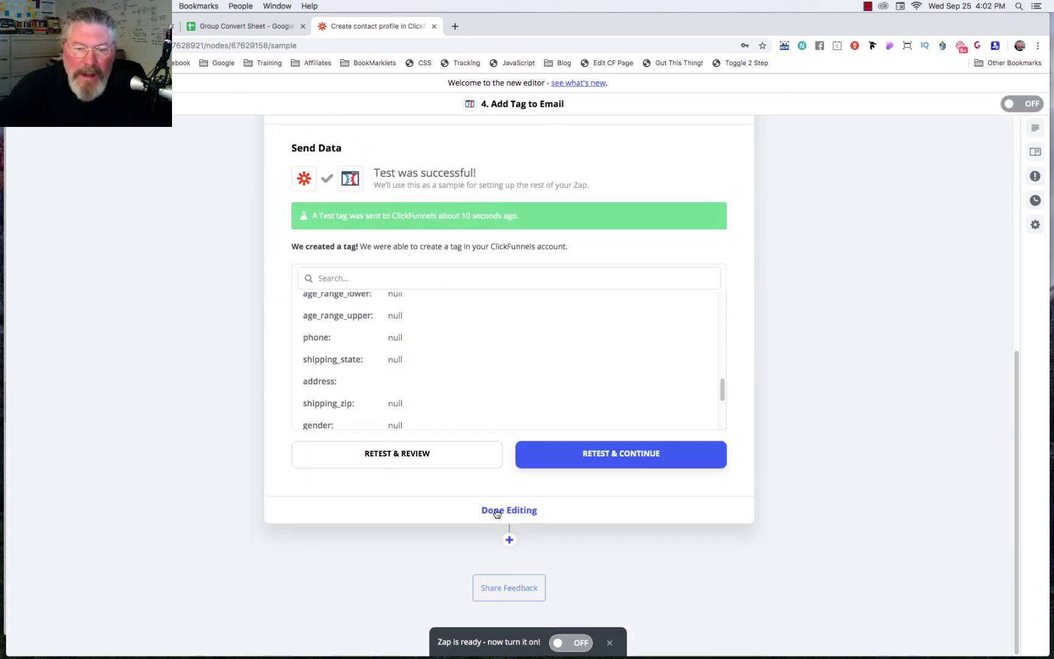
{"action": "left_click", "coordinate": [497, 512]}
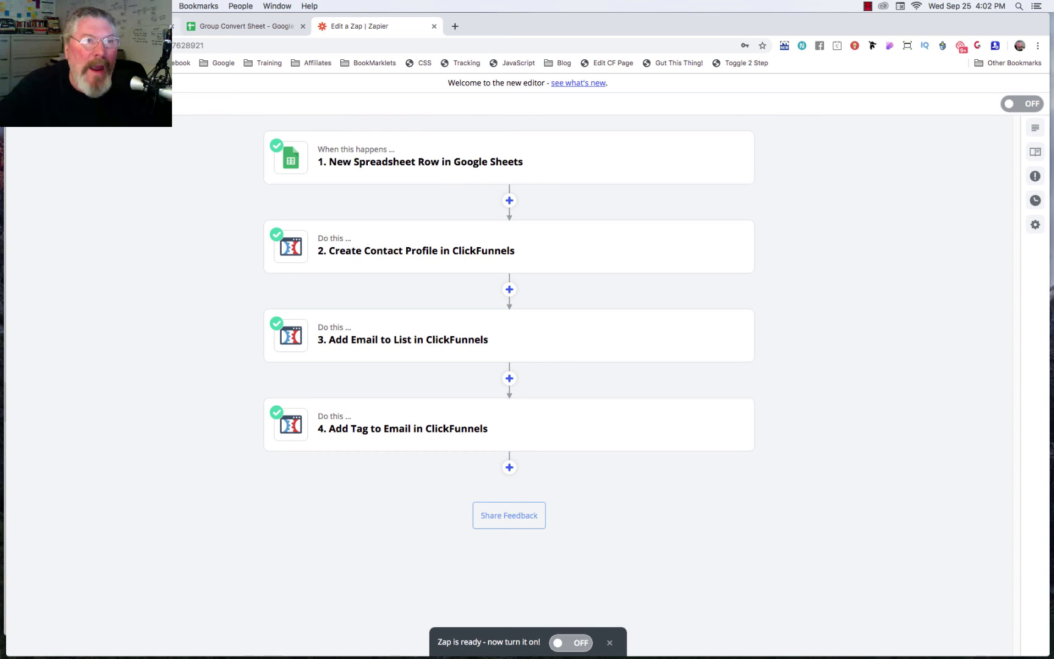
- Switch to ClickFunnels, open the newest contact in the FBG-CFNHackers Joined list, and check its tags
{"action": "key", "text": "super+1"}
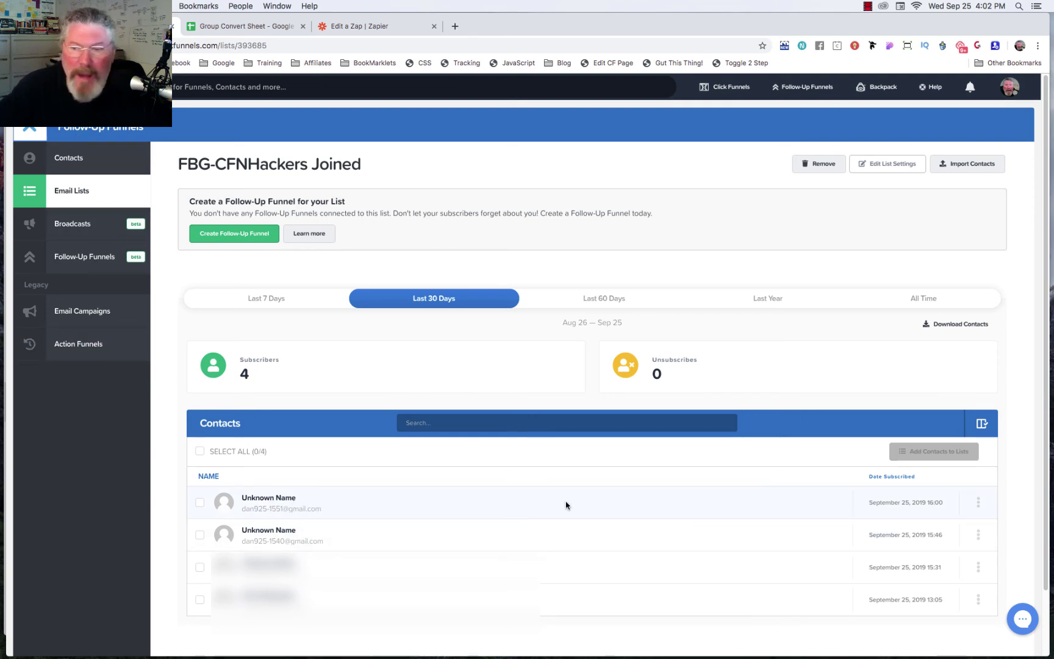
{"action": "left_click", "coordinate": [978, 504]}
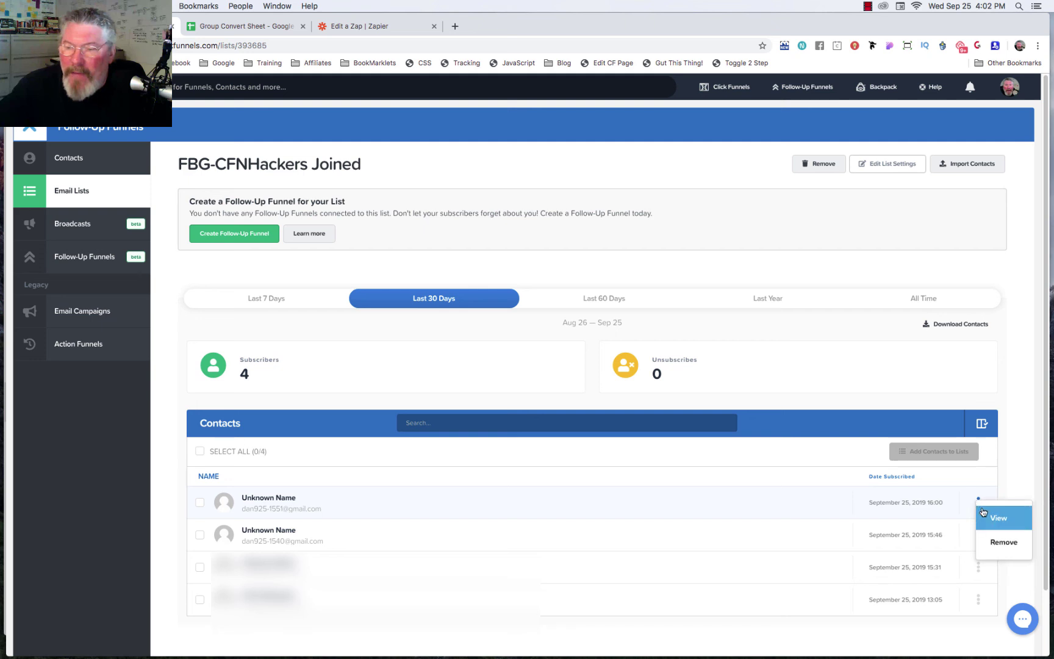
{"action": "left_click", "coordinate": [995, 516]}
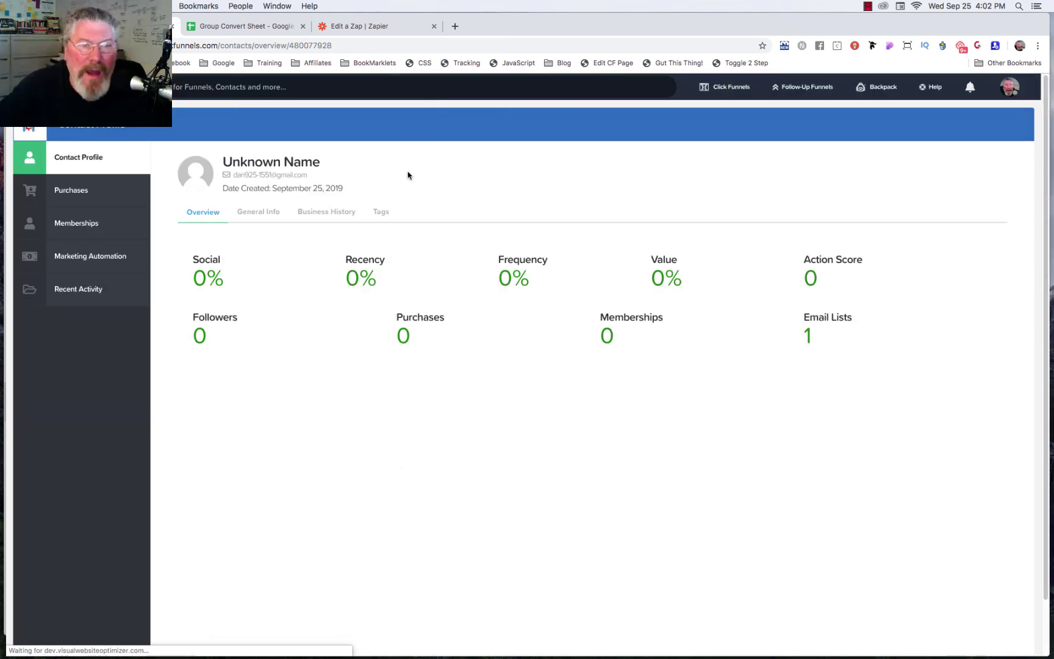
{"action": "left_click", "coordinate": [384, 216]}
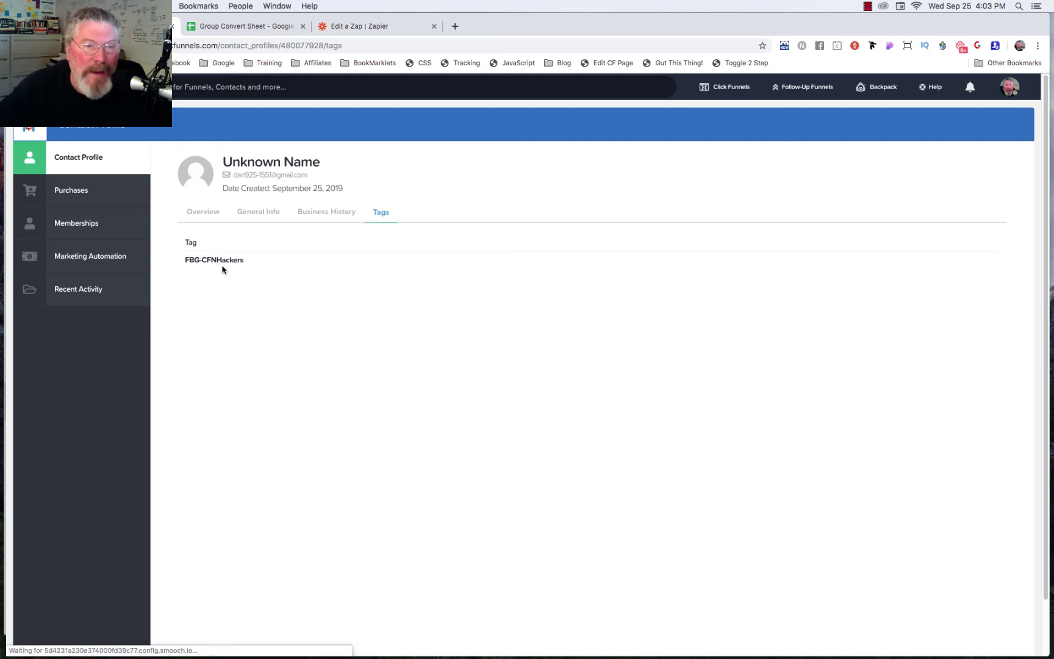
- Return to the Group Convert Sheet and paste the copied contact row into the empty row 6
{"action": "left_click", "coordinate": [253, 27]}
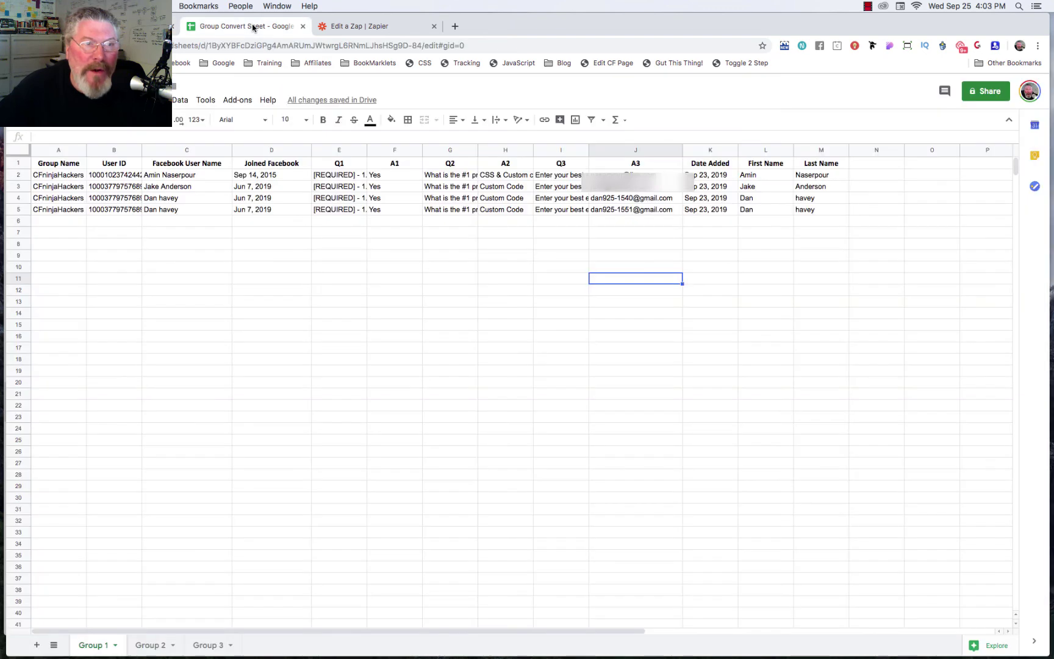
{"action": "left_click", "coordinate": [17, 222]}
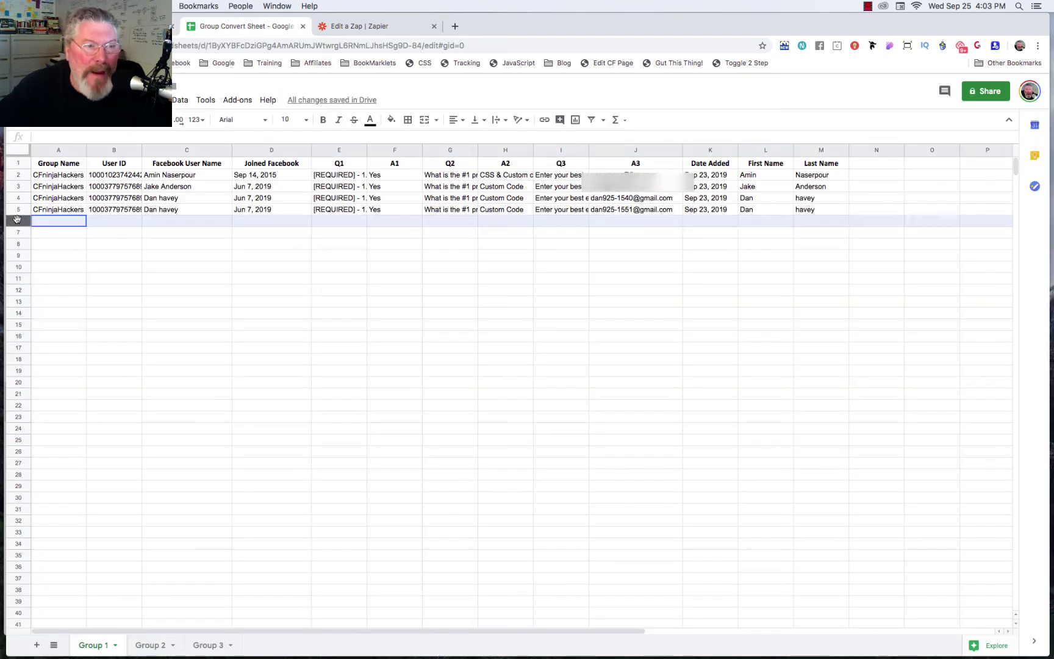
{"action": "right_click", "coordinate": [17, 222]}
{"action": "left_click", "coordinate": [49, 266]}
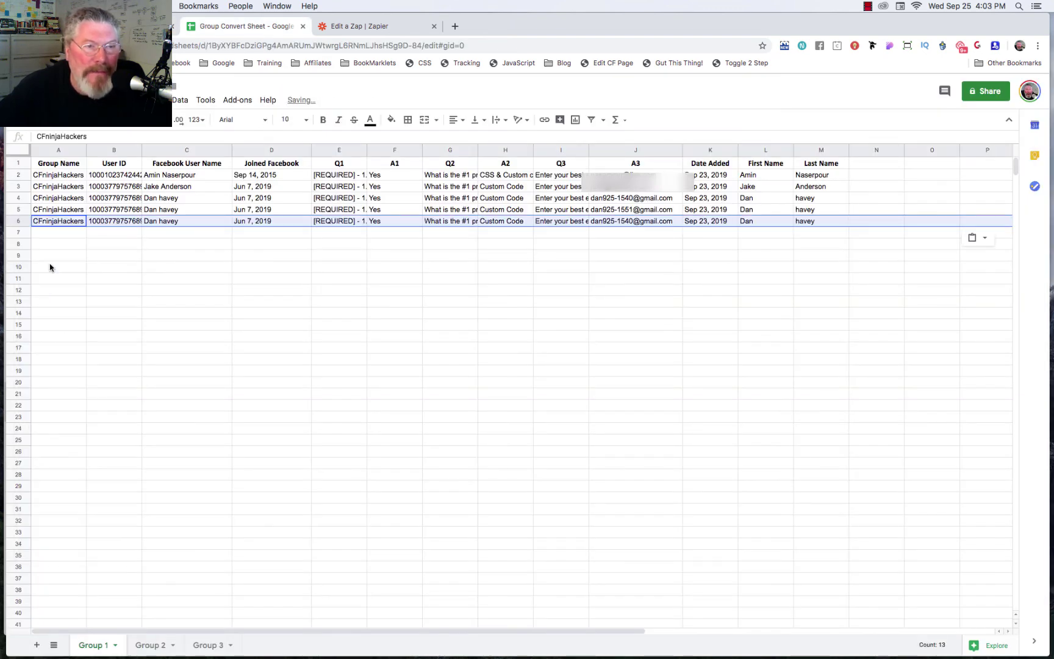
- Change the number in the email address in cell J6 to make a new, unique test address
{"action": "left_click", "coordinate": [627, 224]}
{"action": "double_click", "coordinate": [627, 223]}
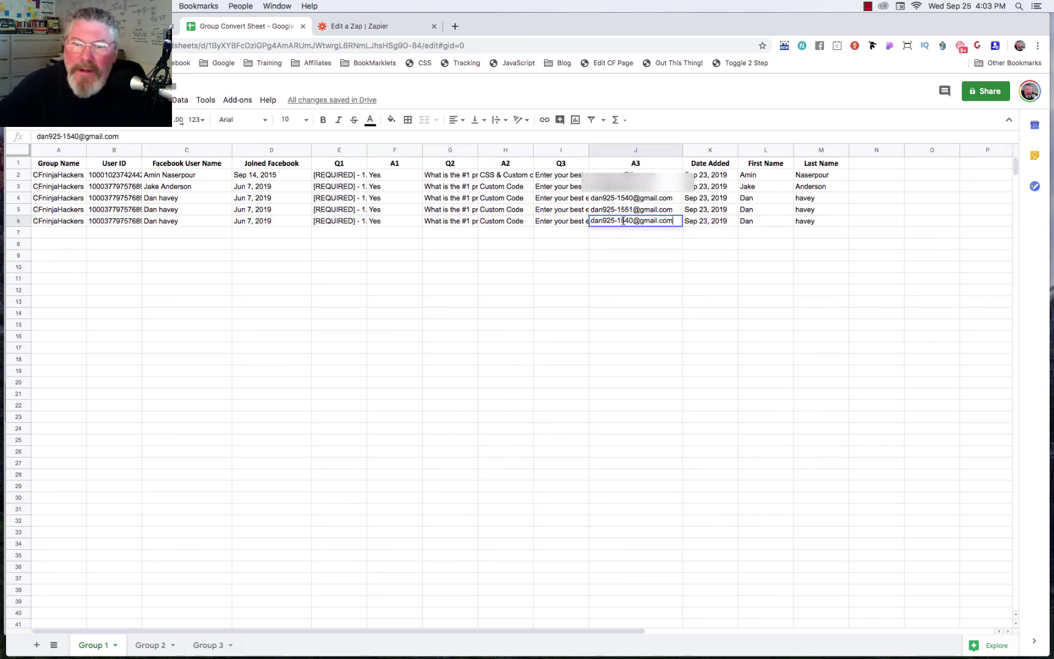
{"action": "left_click_drag", "start_coordinate": [619, 221], "coordinate": [630, 222]}
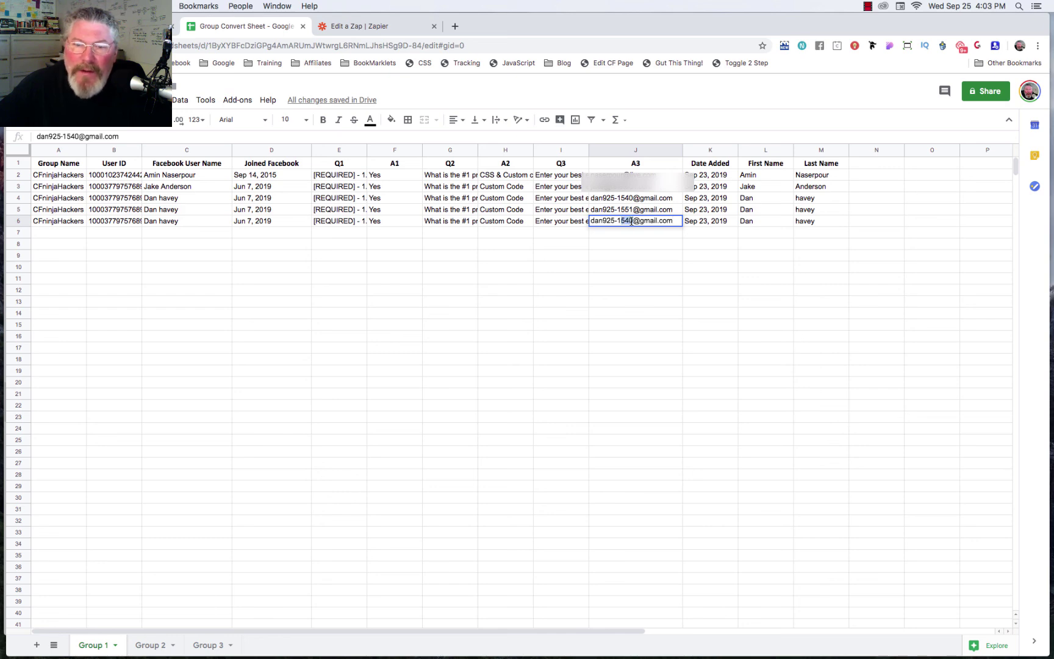
{"action": "type", "text": "602"}
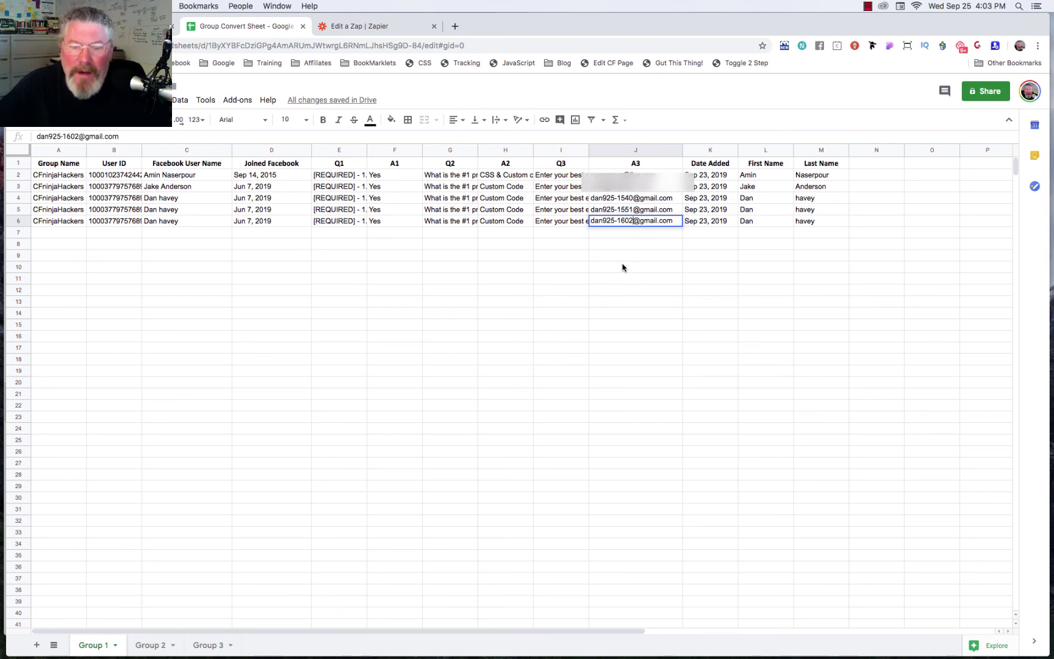
{"action": "key", "text": "BackSpace"}
{"action": "type", "text": "3"}
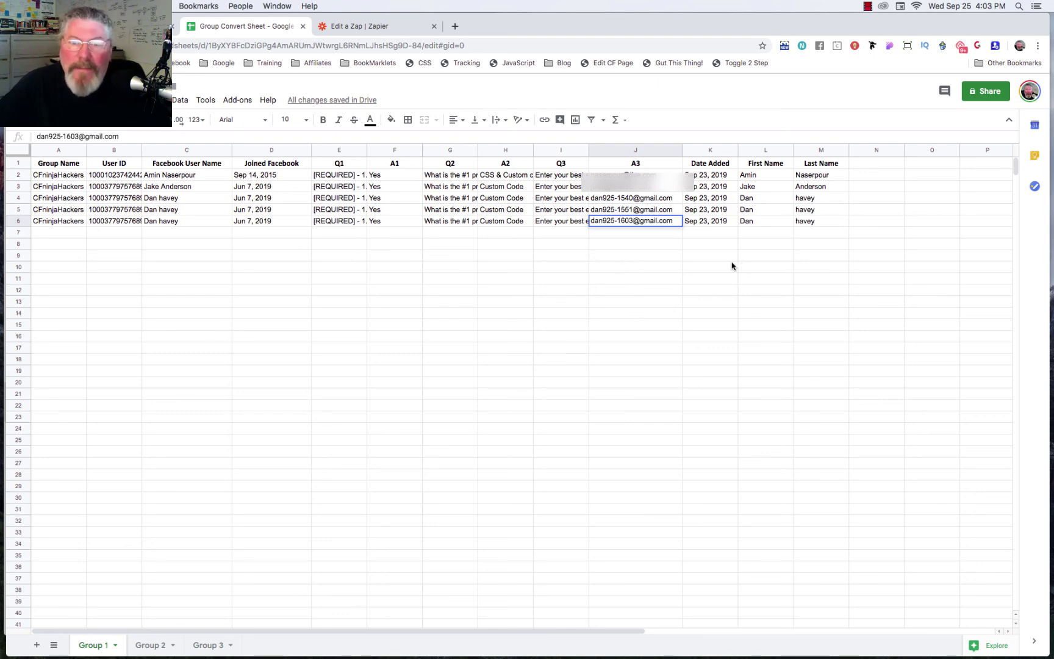
{"action": "left_click", "coordinate": [703, 282]}
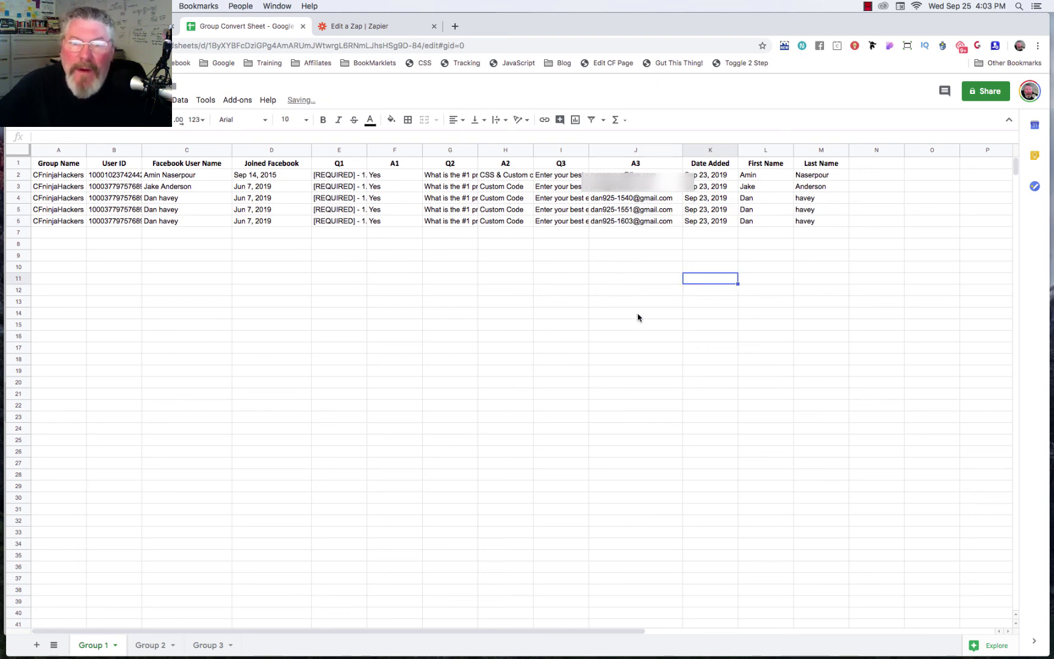
- Switch back to Zapier, leave the editor for the list of zaps, and turn on the Push Group Convert to CF zap
{"action": "left_click", "coordinate": [345, 29]}
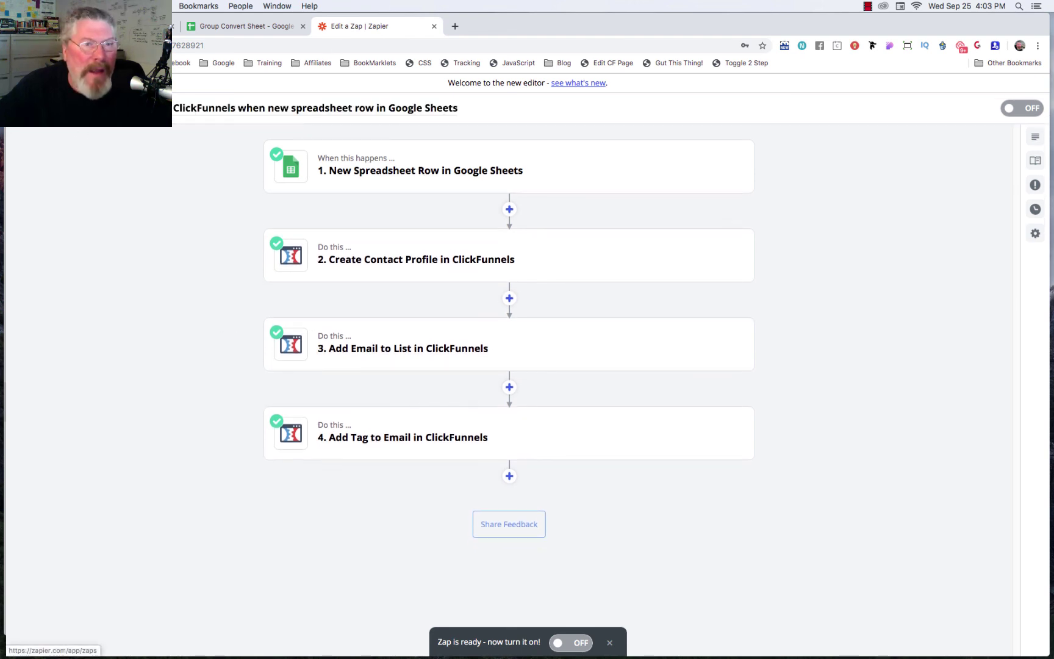
{"action": "left_click", "coordinate": [26, 108]}
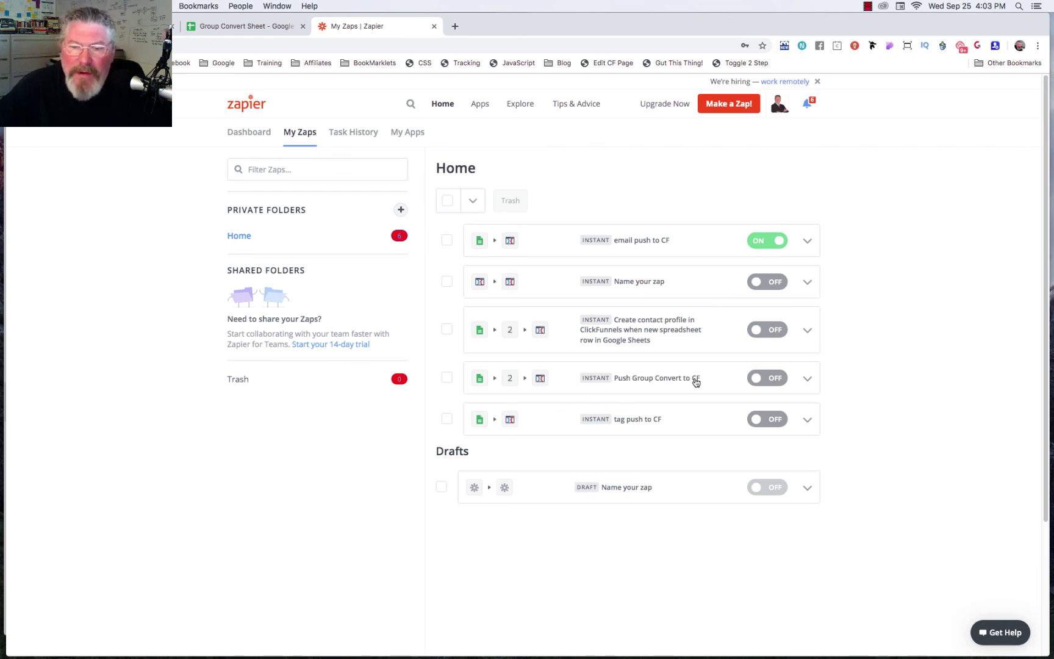
{"action": "left_click", "coordinate": [776, 379]}
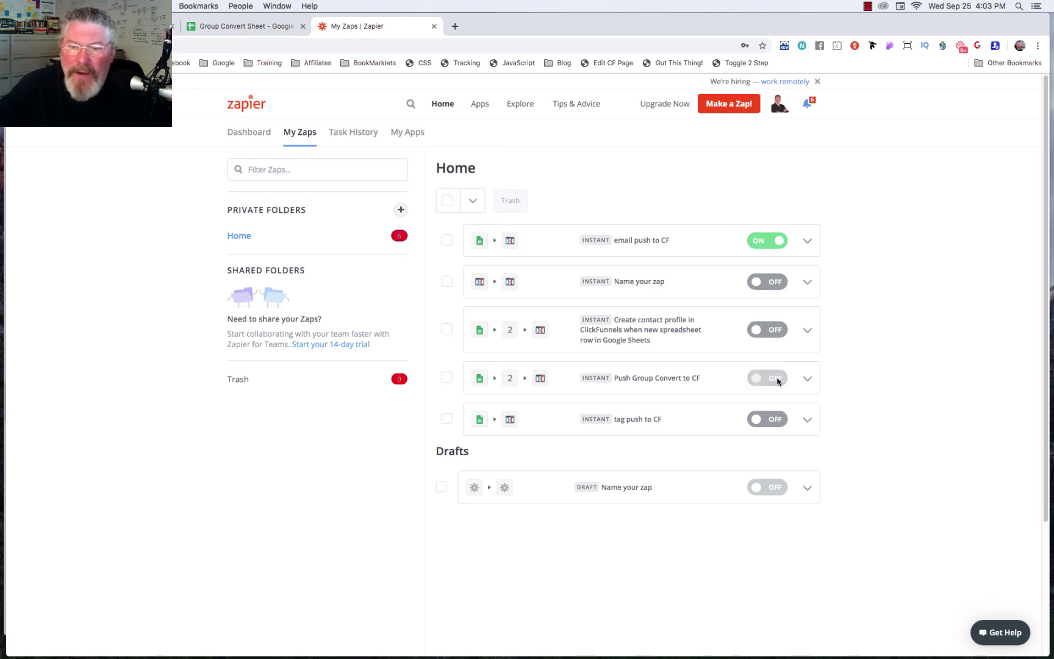